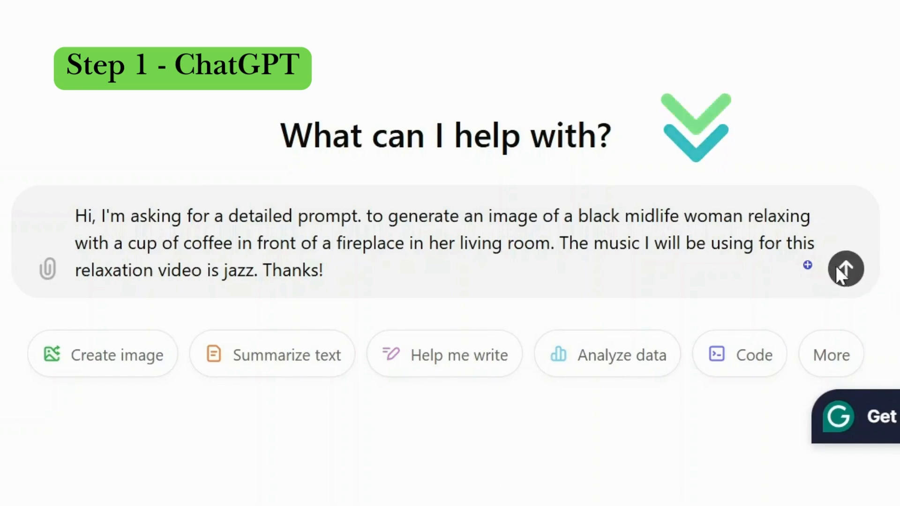
Step: Submit the request for a detailed image prompt of a woman relaxing by a fireplace, and copy the prompt text from the reply
{"action": "left_click", "coordinate": [837, 271]}
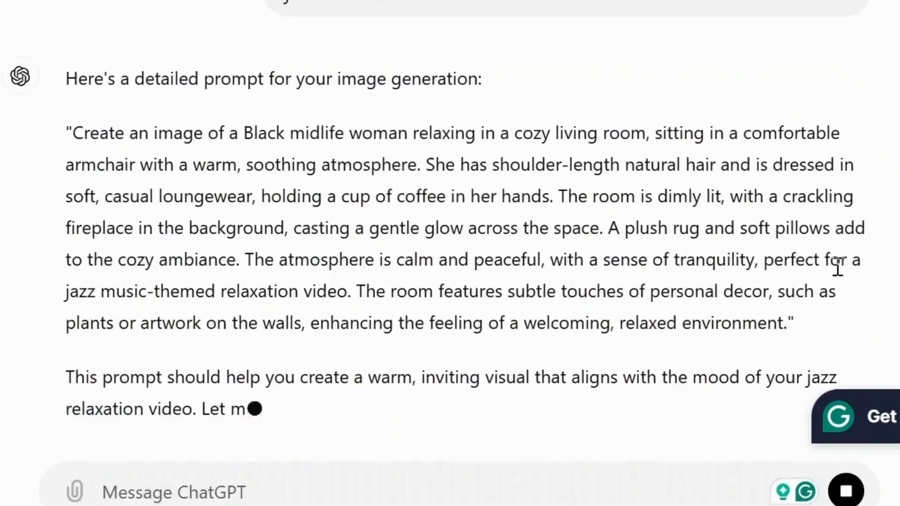
{"action": "scroll", "coordinate": [844, 267], "scroll_direction": "down", "scroll_amount": 2}
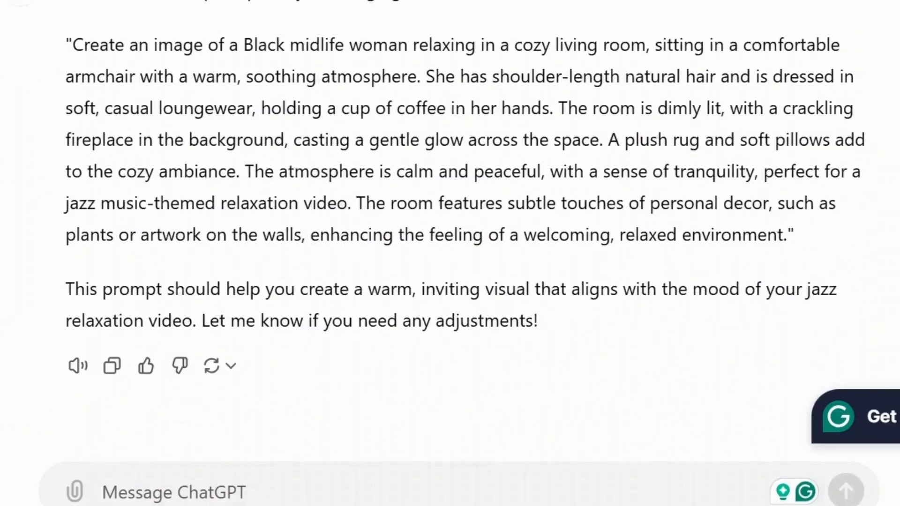
{"action": "left_click", "coordinate": [146, 366]}
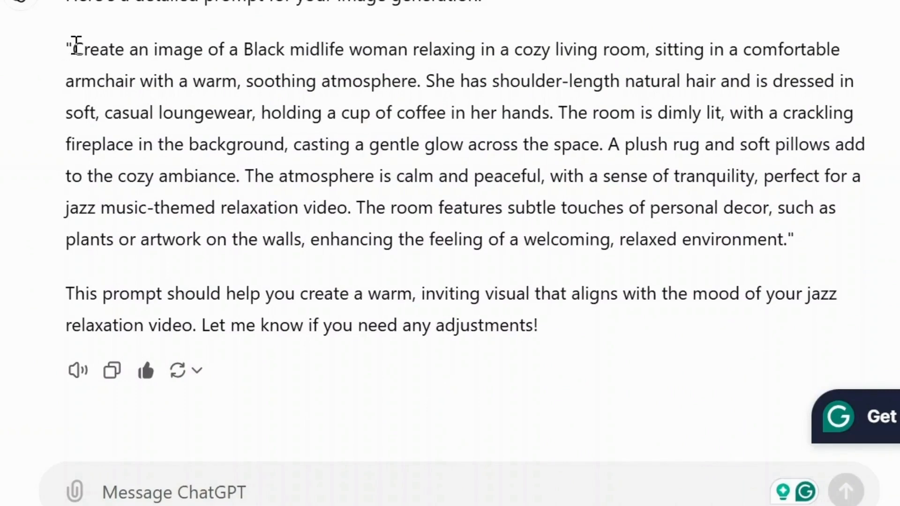
{"action": "left_click_drag", "start_coordinate": [76, 45], "coordinate": [795, 240]}
{"action": "key", "text": "ctrl+c"}
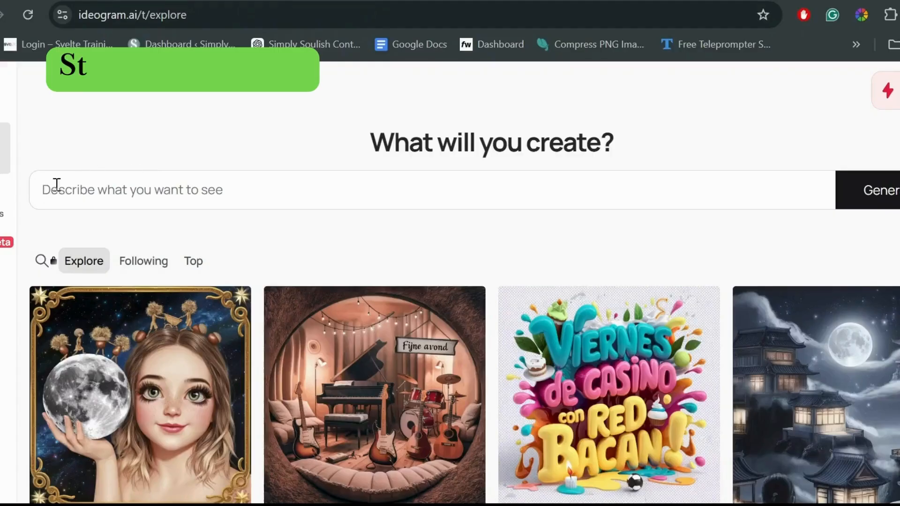
Step: In Ideogram, paste the copied prompt as the image description and generate 16:9 images
{"action": "left_click", "coordinate": [54, 187]}
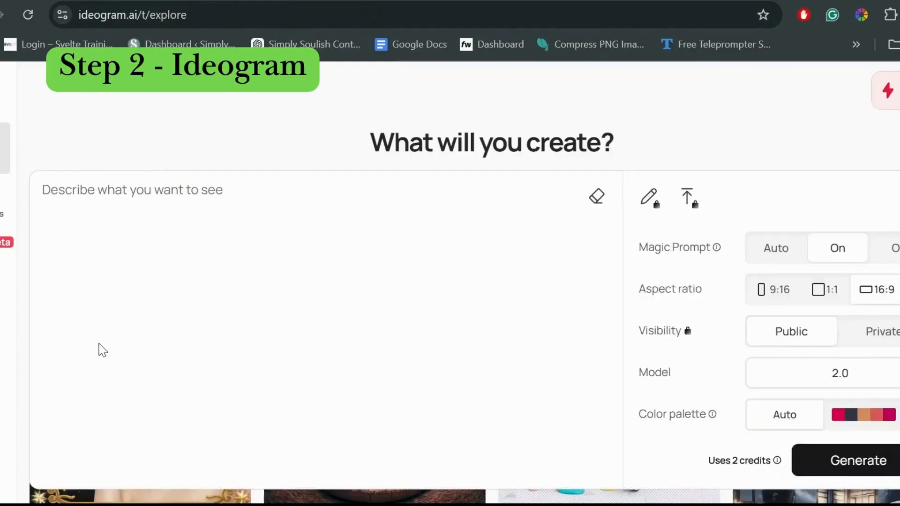
{"action": "key", "text": "ctrl+v"}
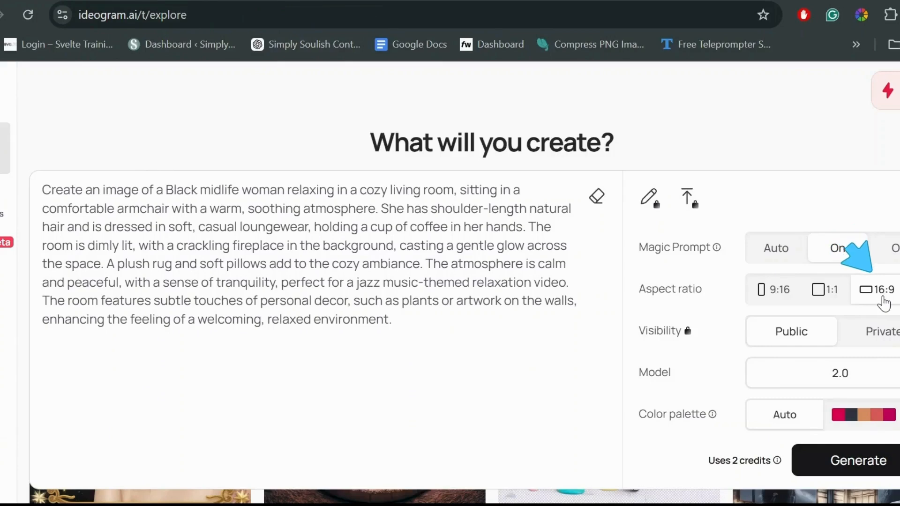
{"action": "scroll", "coordinate": [663, 229], "scroll_direction": "down", "scroll_amount": 2}
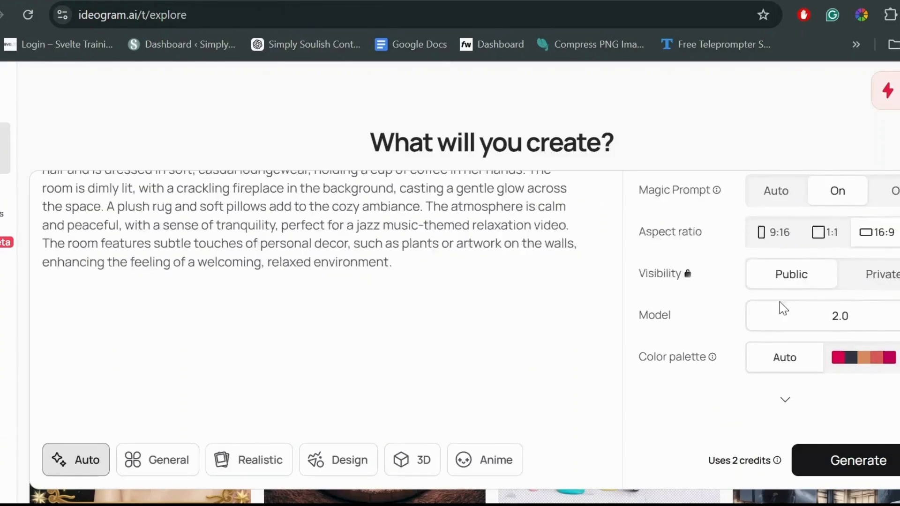
{"action": "left_click", "coordinate": [833, 461]}
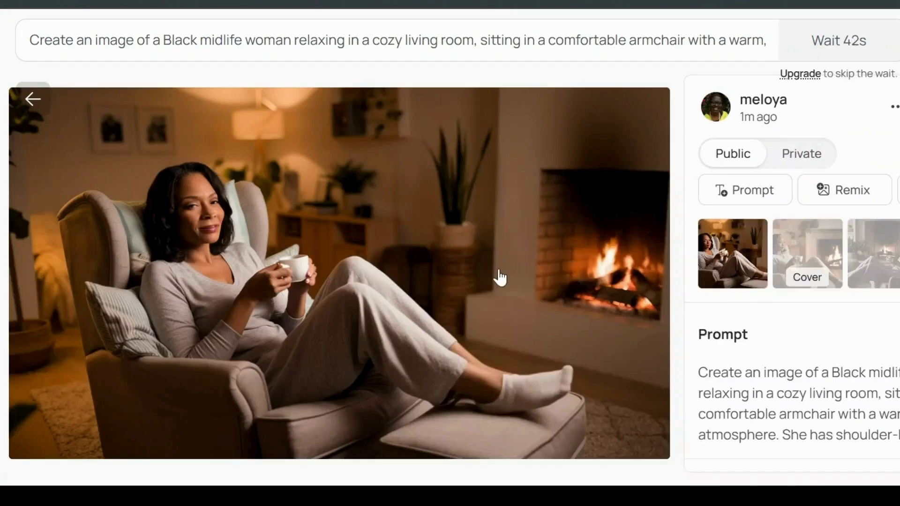
Step: Examine each of the four generated images, comparing the woman's pose, face and feet and the fireplace setting
{"action": "scroll", "coordinate": [500, 278], "scroll_direction": "down", "scroll_amount": 2}
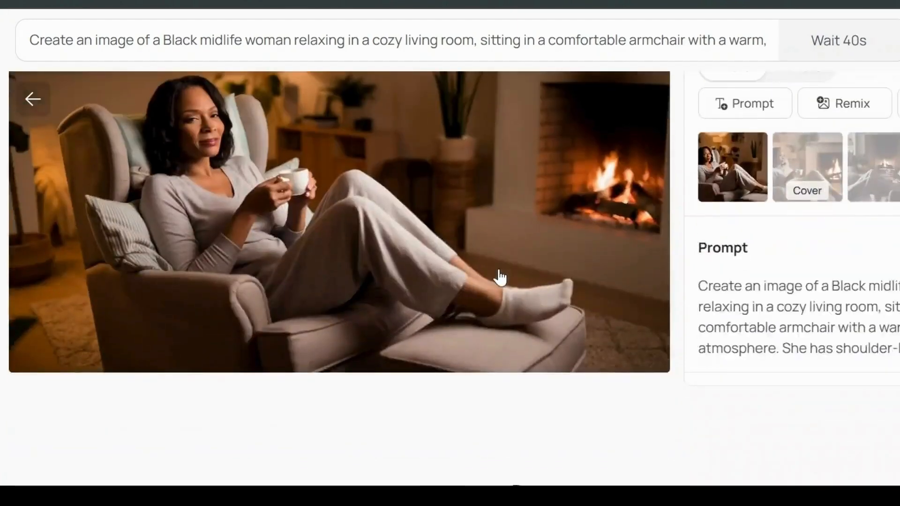
{"action": "scroll", "coordinate": [500, 278], "scroll_direction": "up", "scroll_amount": 2}
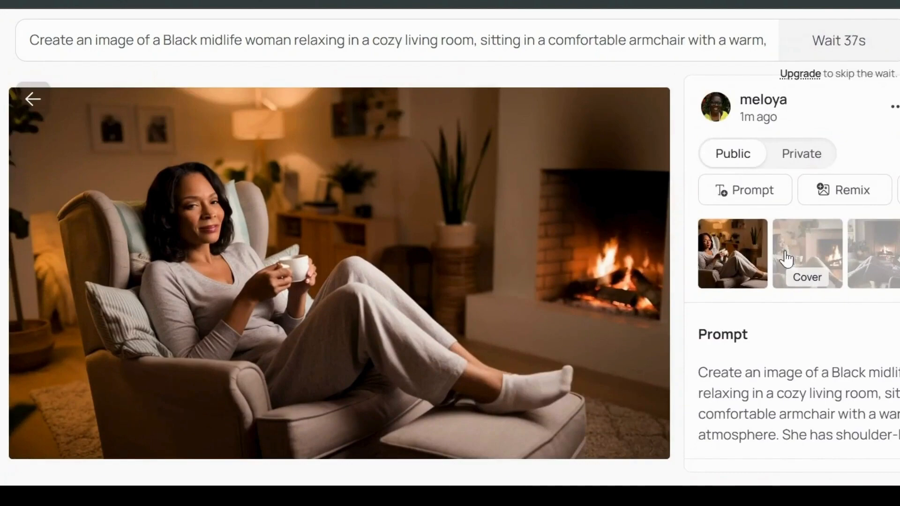
{"action": "left_click", "coordinate": [803, 253]}
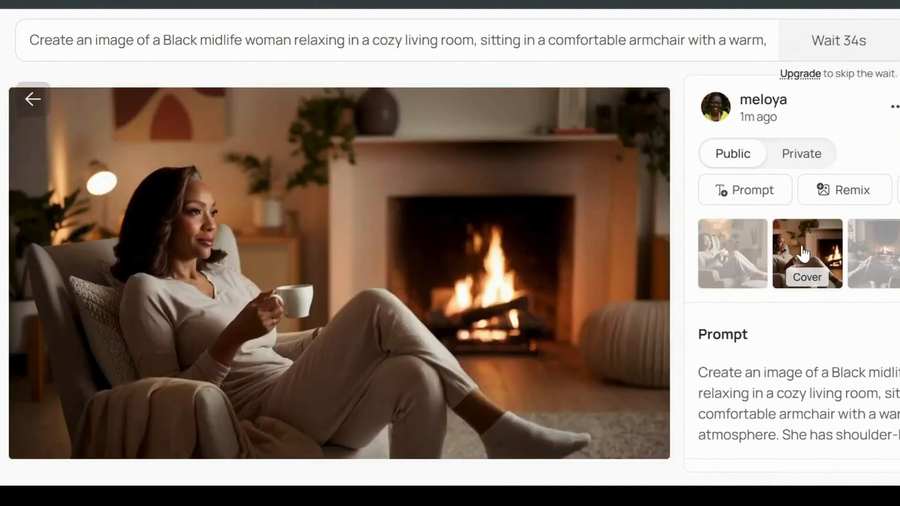
{"action": "scroll", "coordinate": [561, 287], "scroll_direction": "down", "scroll_amount": 2}
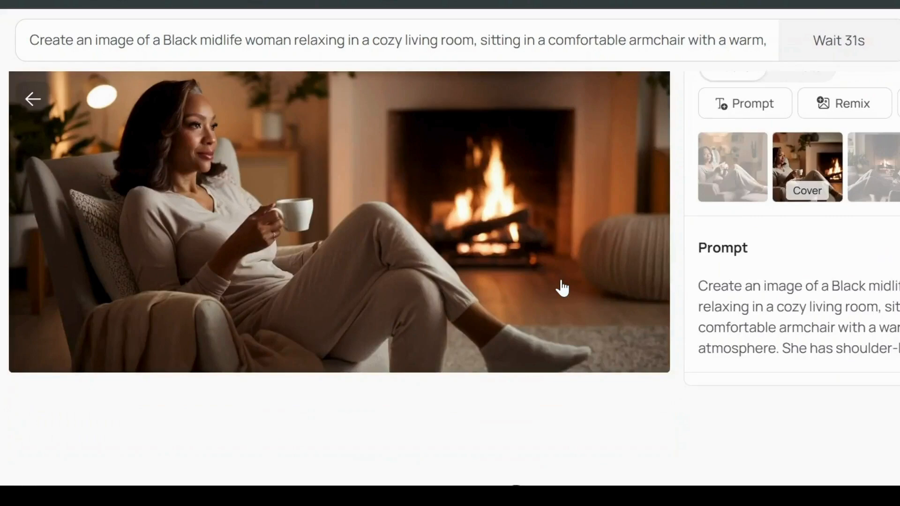
{"action": "scroll", "coordinate": [562, 288], "scroll_direction": "up", "scroll_amount": 2}
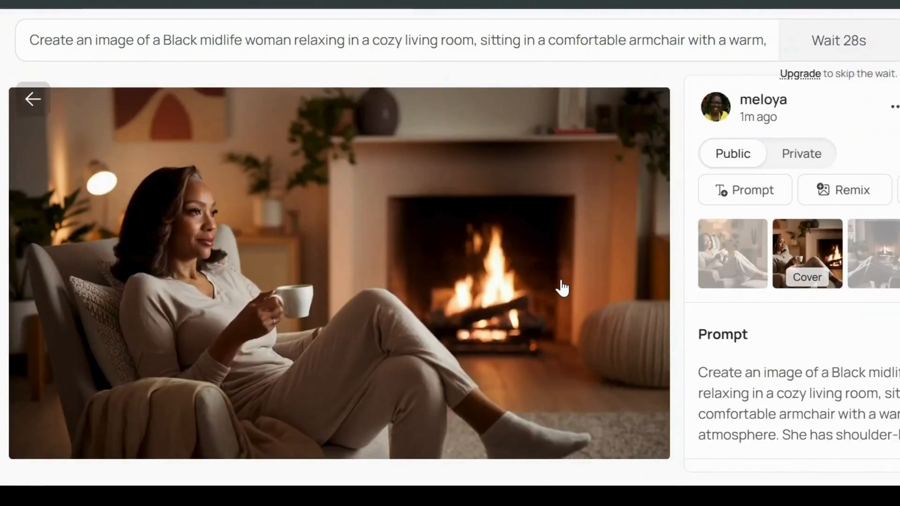
{"action": "left_click", "coordinate": [866, 256]}
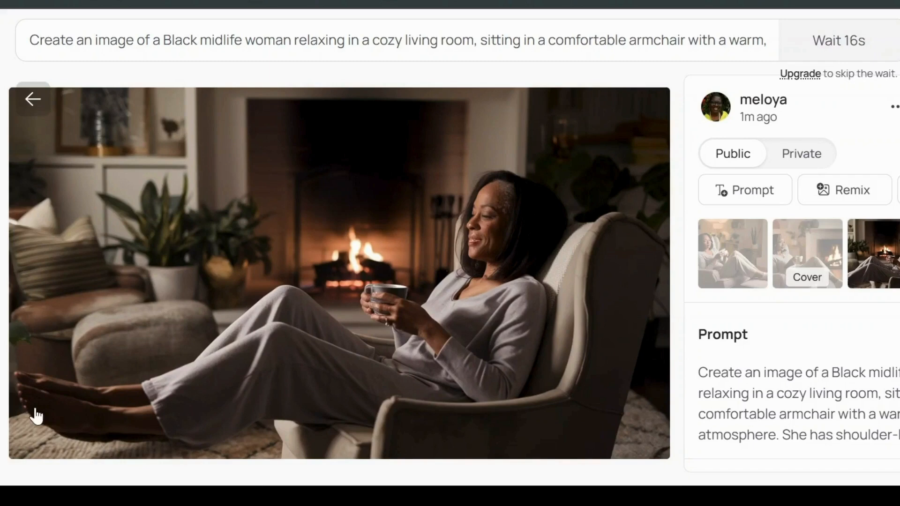
{"action": "key", "text": "Right"}
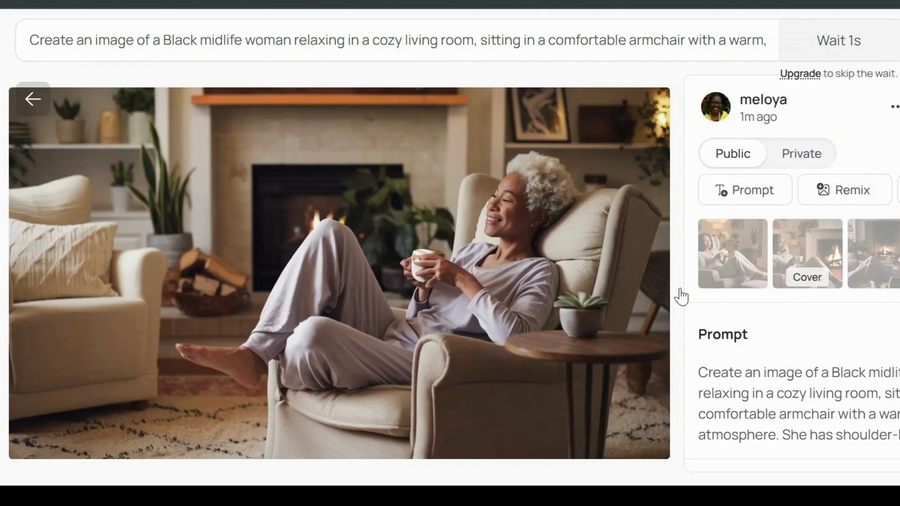
Step: Download the second generated image, with the woman facing the fireplace, as a 70% quality JPEG
{"action": "left_click", "coordinate": [797, 248]}
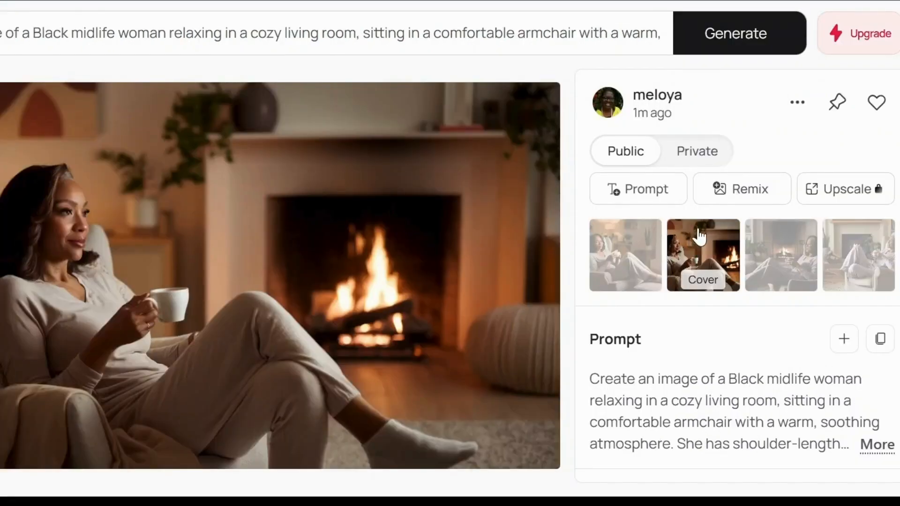
{"action": "left_click", "coordinate": [796, 98]}
{"action": "mouse_move", "coordinate": [652, 395]}
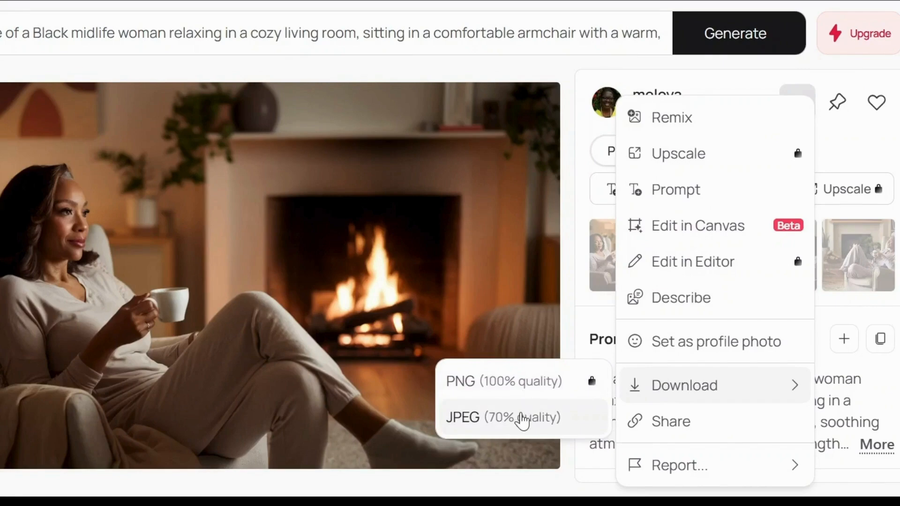
{"action": "left_click", "coordinate": [521, 418]}
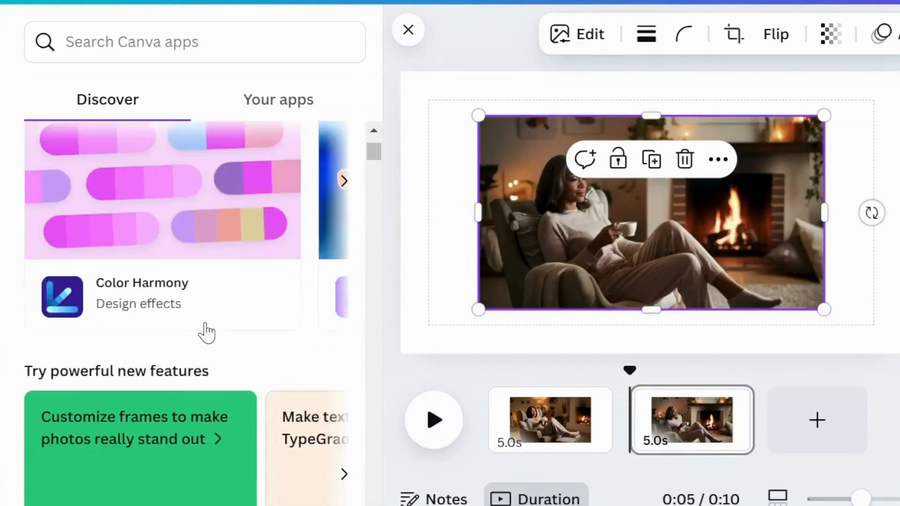
Step: In Canva, upscale the second page's fireplace image at 2x with Image Upscaler and replace the original with the result
{"action": "scroll", "coordinate": [206, 332], "scroll_direction": "down", "scroll_amount": 7}
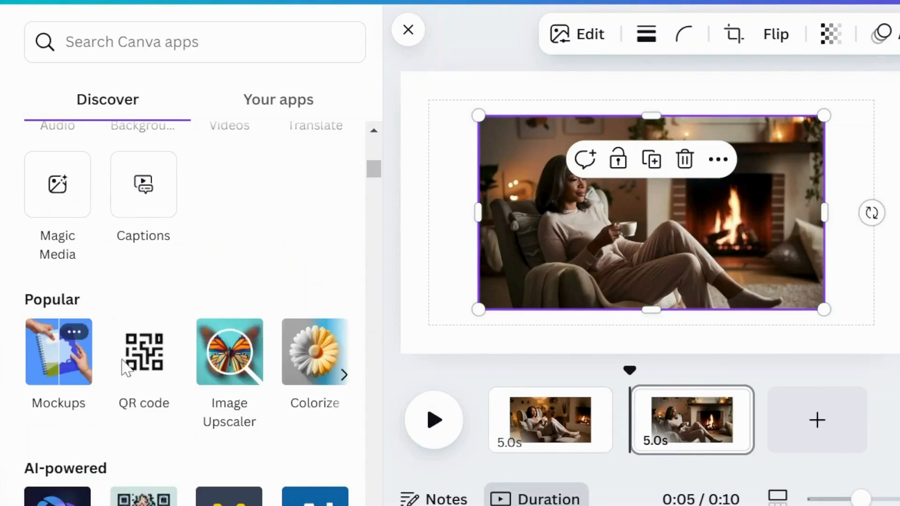
{"action": "left_click", "coordinate": [224, 365]}
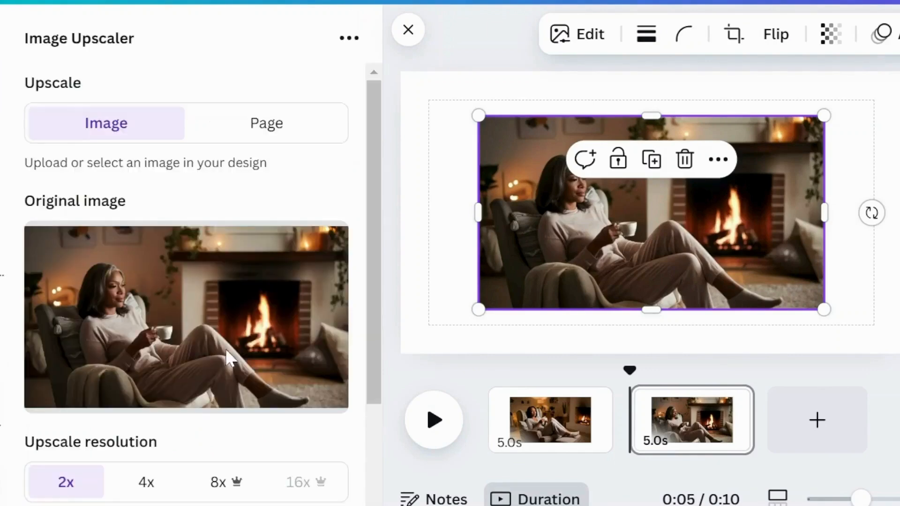
{"action": "scroll", "coordinate": [185, 460], "scroll_direction": "down", "scroll_amount": 3}
{"action": "left_click", "coordinate": [176, 484]}
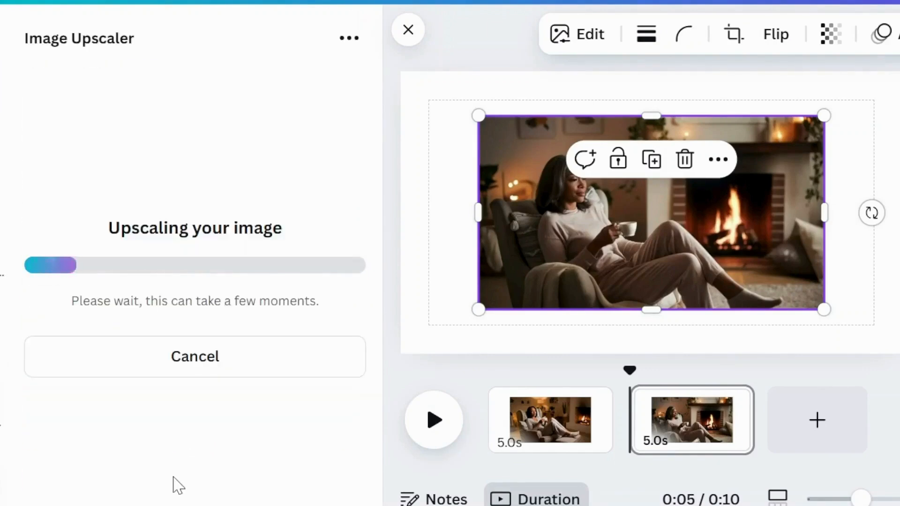
{"action": "scroll", "coordinate": [197, 472], "scroll_direction": "down", "scroll_amount": 2}
{"action": "scroll", "coordinate": [217, 468], "scroll_direction": "down", "scroll_amount": 1}
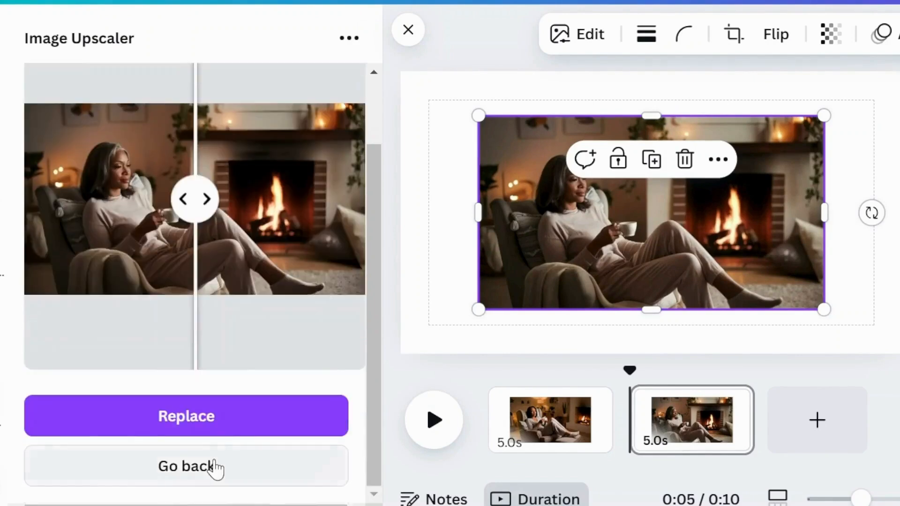
{"action": "left_click", "coordinate": [237, 419]}
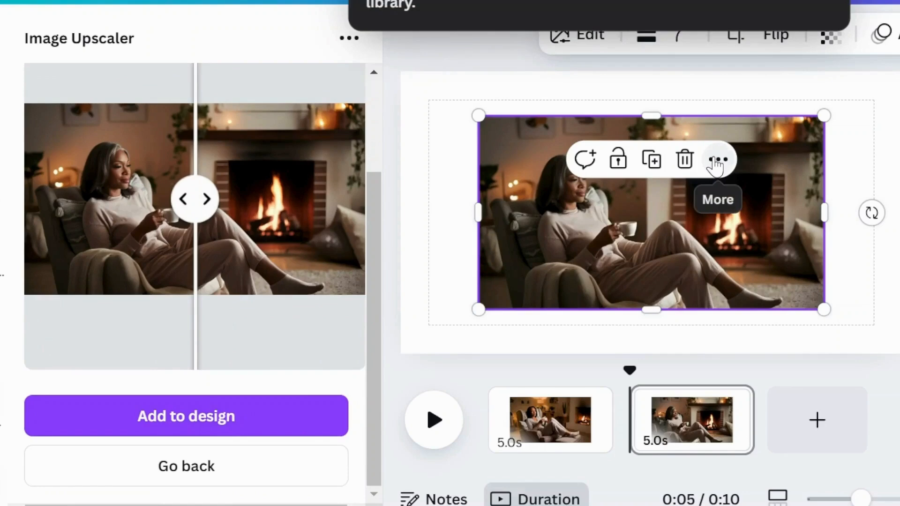
Step: Set the fireplace image on the second page as the page background
{"action": "left_click", "coordinate": [716, 160]}
{"action": "scroll", "coordinate": [853, 356], "scroll_direction": "down", "scroll_amount": 5}
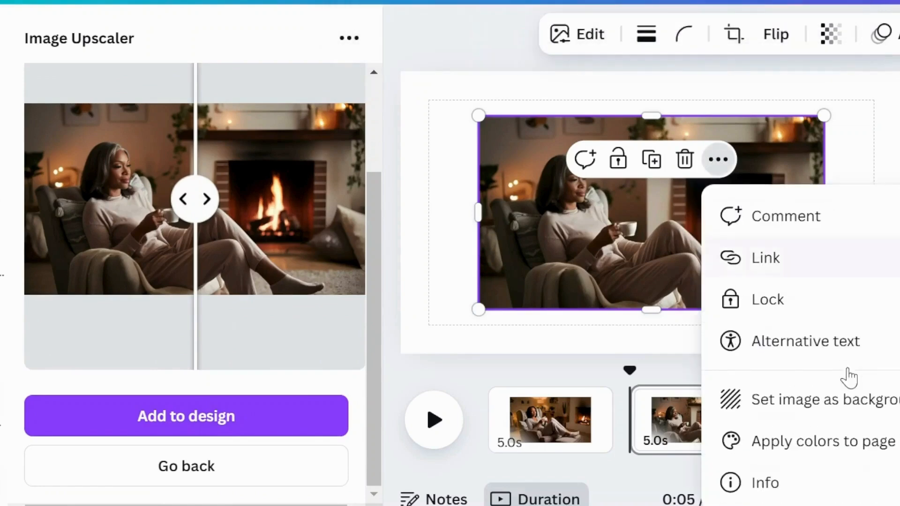
{"action": "left_click", "coordinate": [825, 415]}
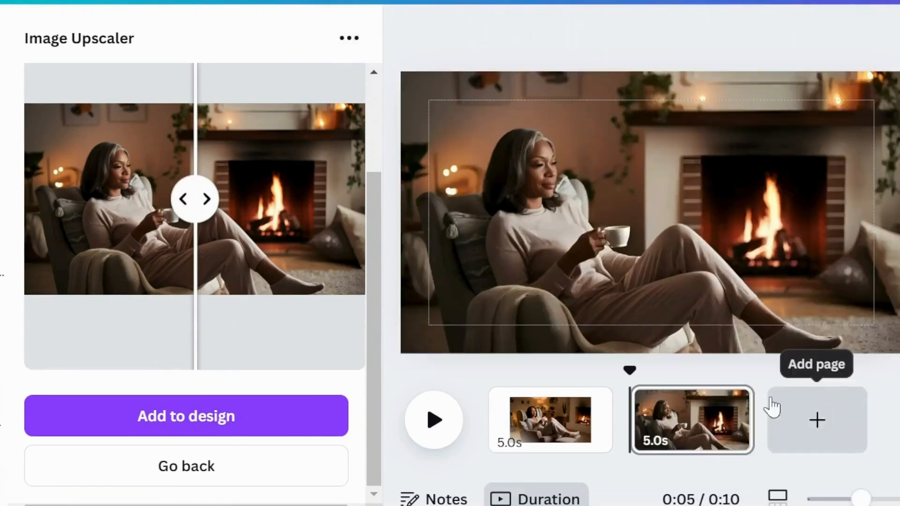
Step: Apply the Photo Zoom page animation to the second page
{"action": "left_click", "coordinate": [839, 34]}
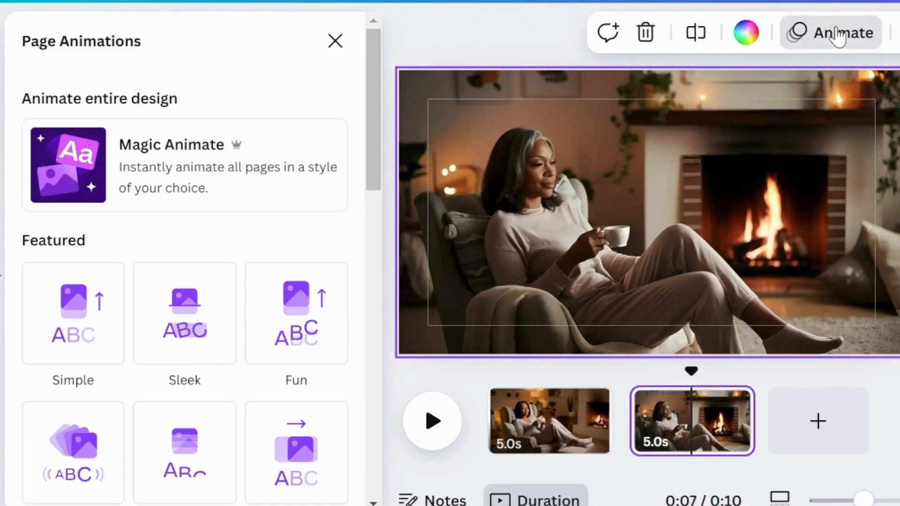
{"action": "scroll", "coordinate": [197, 220], "scroll_direction": "down", "scroll_amount": 6}
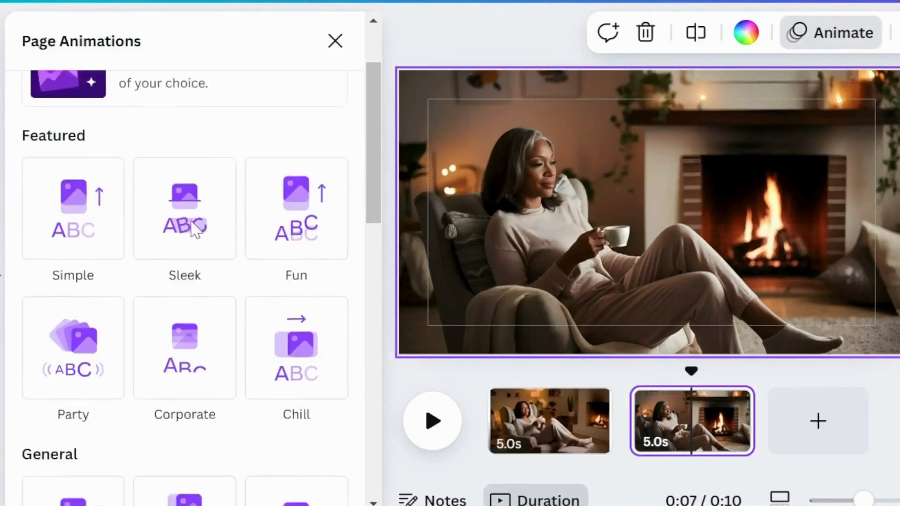
{"action": "scroll", "coordinate": [182, 248], "scroll_direction": "down", "scroll_amount": 9}
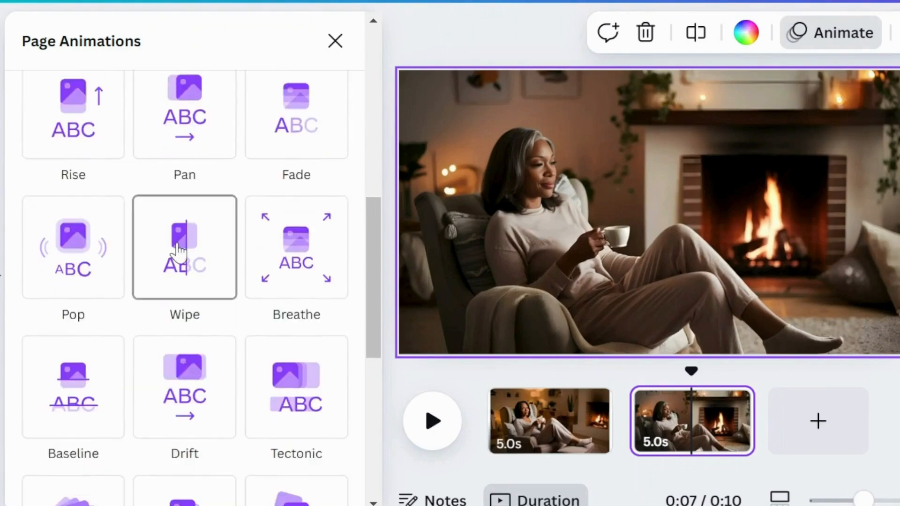
{"action": "scroll", "coordinate": [178, 263], "scroll_direction": "down", "scroll_amount": 5}
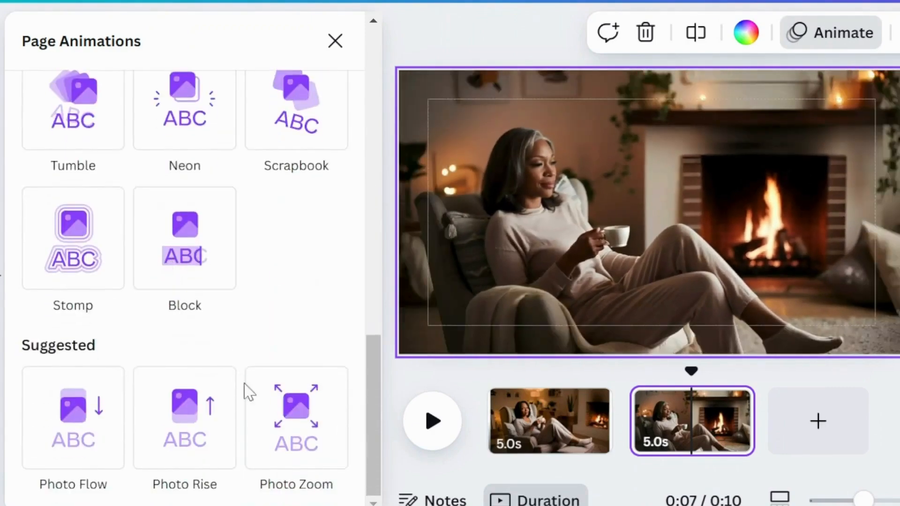
{"action": "left_click", "coordinate": [302, 424]}
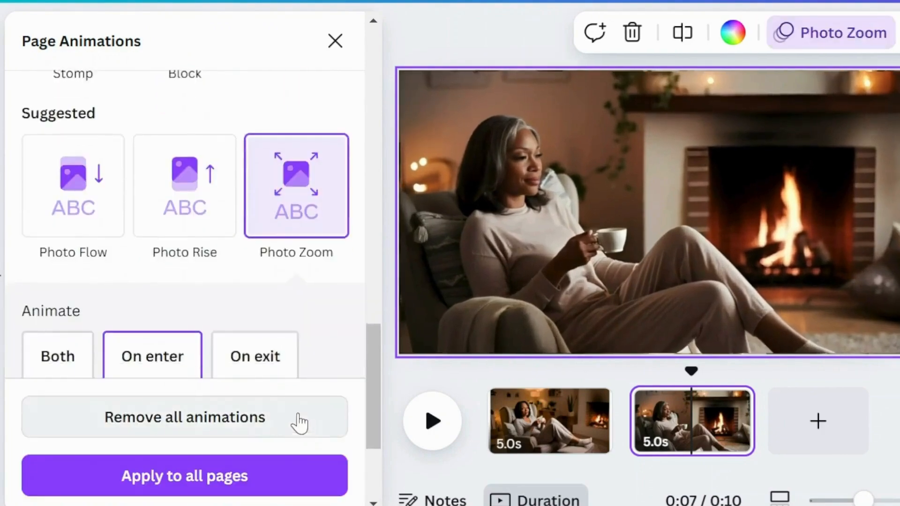
Step: Reduce the Photo Zoom scale to near its minimum and set the zoom direction to In
{"action": "scroll", "coordinate": [228, 292], "scroll_direction": "down", "scroll_amount": 3}
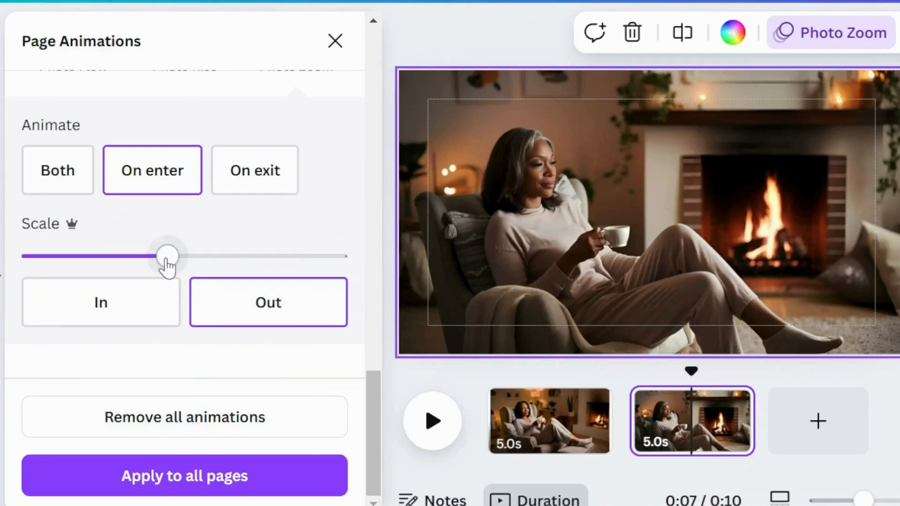
{"action": "left_click_drag", "start_coordinate": [166, 260], "coordinate": [43, 264]}
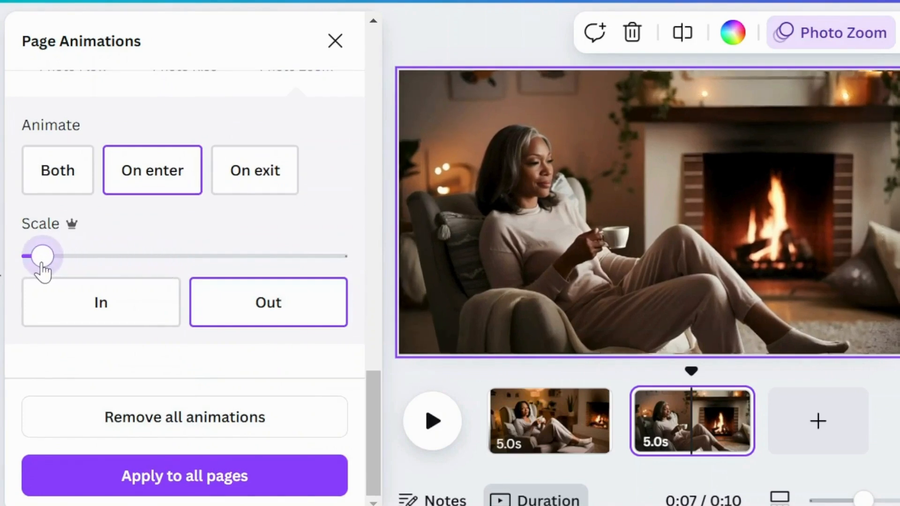
{"action": "left_click", "coordinate": [104, 319]}
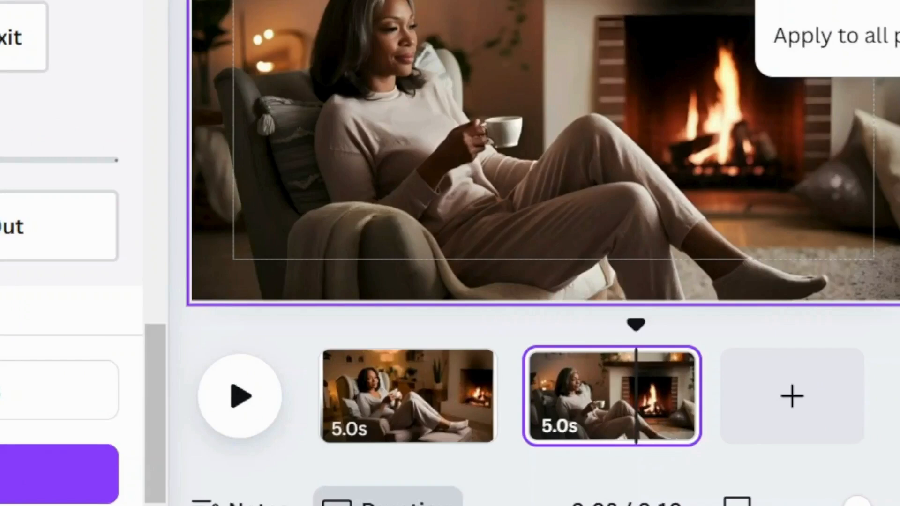
Step: Set the second page's duration to 30 seconds
{"action": "key", "text": "Return"}
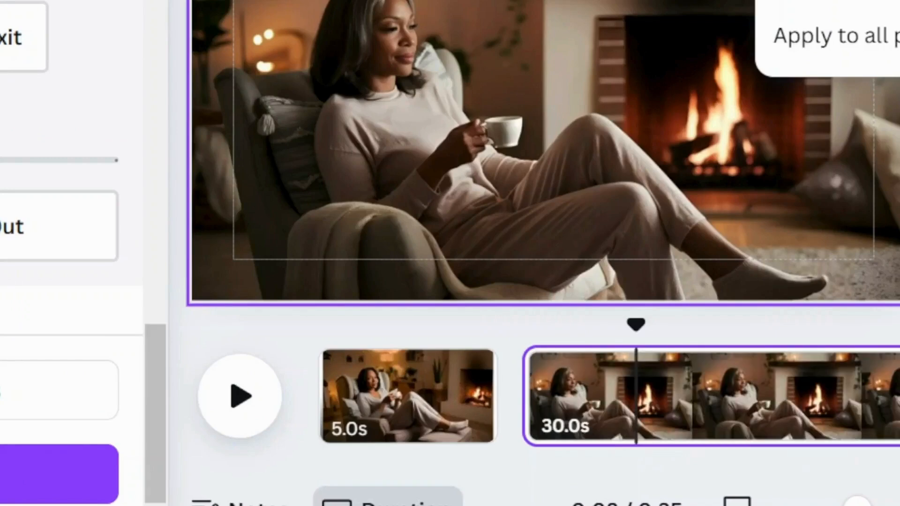
{"action": "left_click_drag", "start_coordinate": [563, 466], "coordinate": [819, 465]}
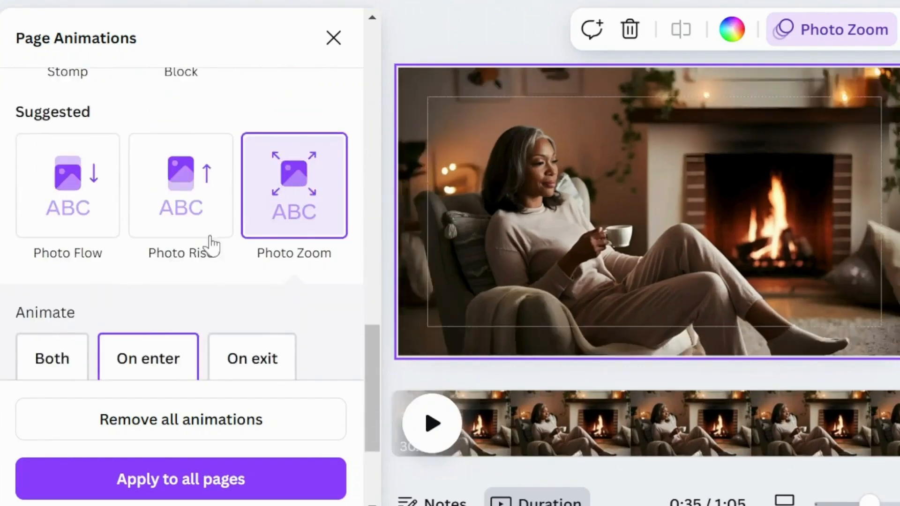
Step: Set the second page's Photo Zoom direction to Out and close the animation settings
{"action": "scroll", "coordinate": [190, 265], "scroll_direction": "down", "scroll_amount": 3}
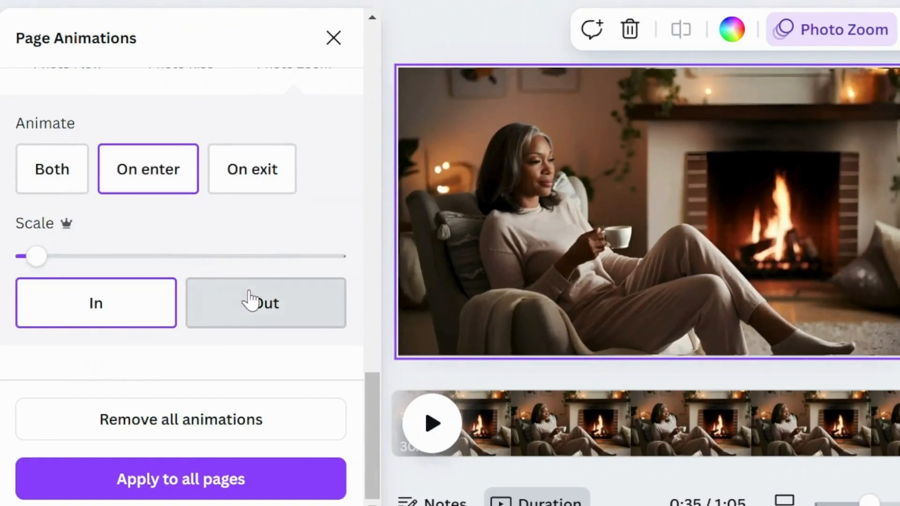
{"action": "left_click", "coordinate": [250, 300]}
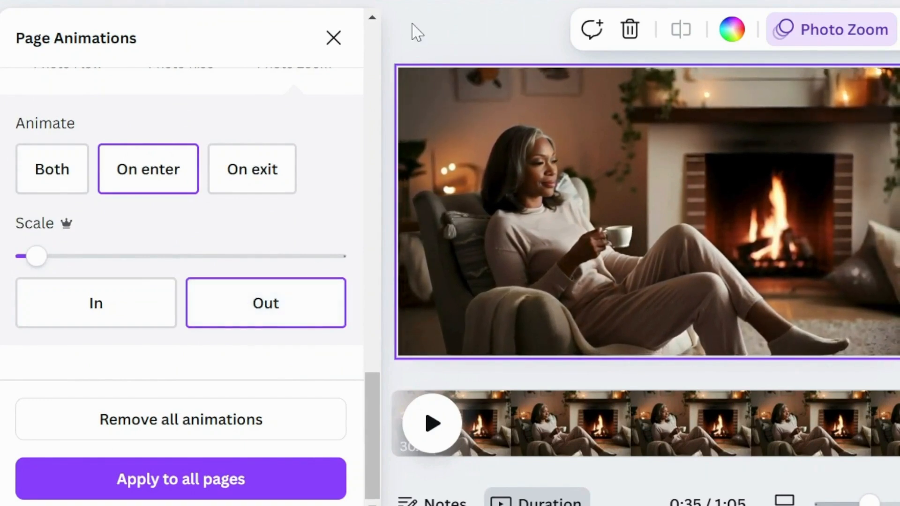
{"action": "left_click", "coordinate": [333, 37]}
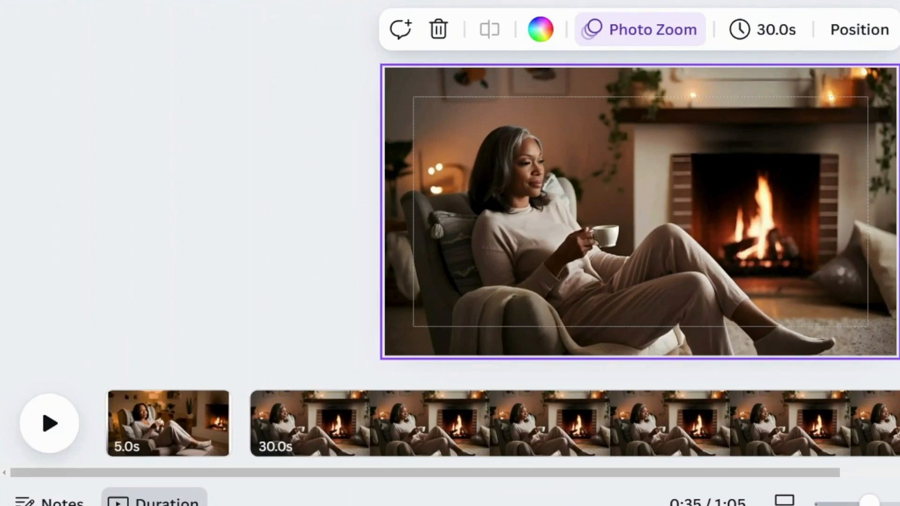
Step: Add a Match & Move transition between the two 30-second pages and preview playback across it
{"action": "left_click", "coordinate": [240, 433]}
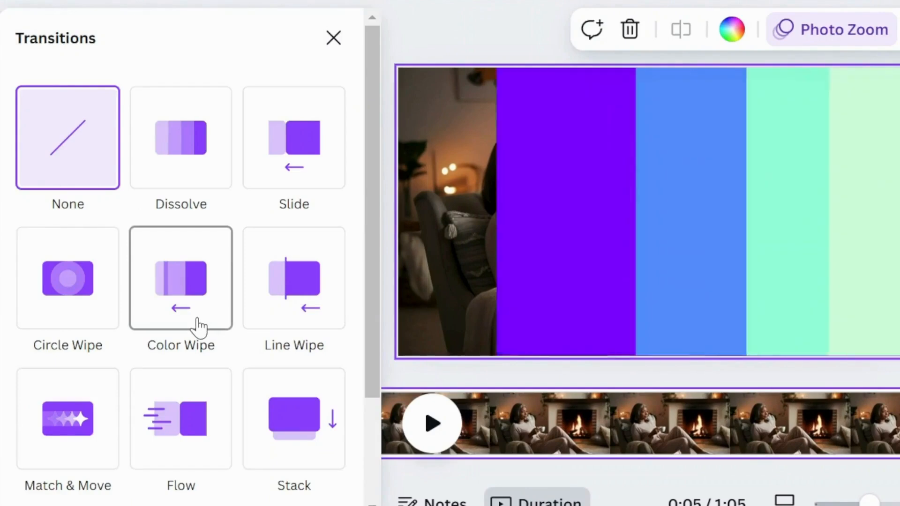
{"action": "scroll", "coordinate": [182, 342], "scroll_direction": "down", "scroll_amount": 3}
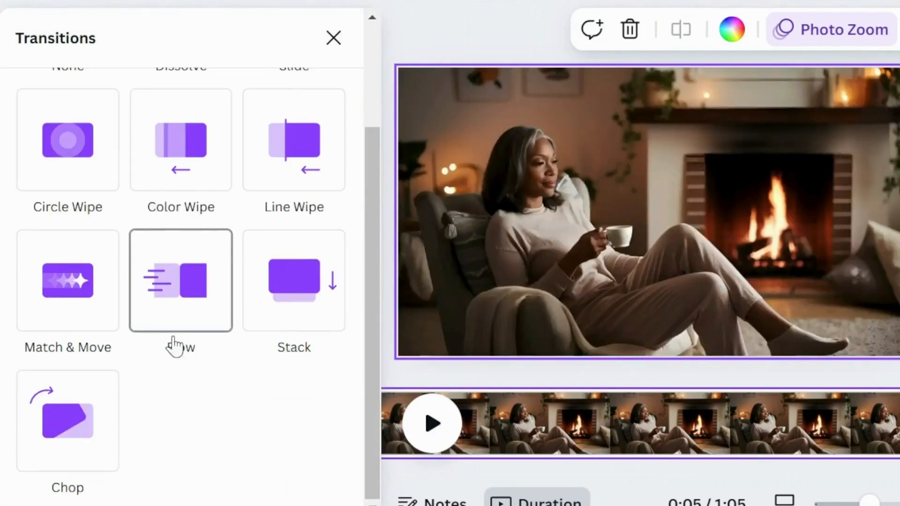
{"action": "left_click", "coordinate": [69, 286]}
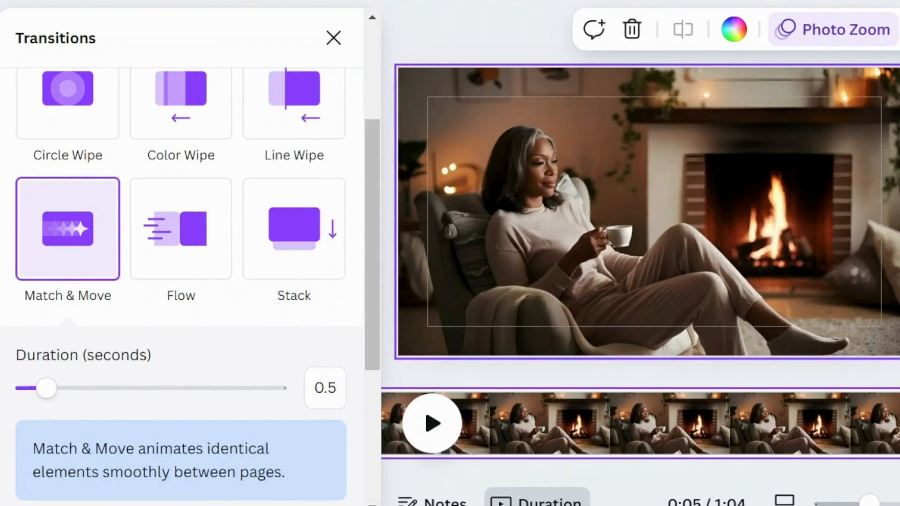
{"action": "key", "text": "Escape"}
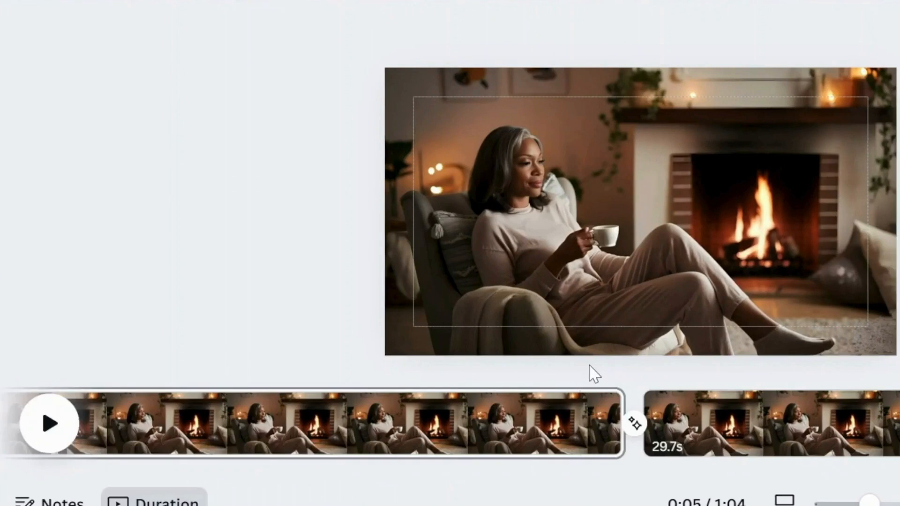
{"action": "left_click", "coordinate": [584, 388]}
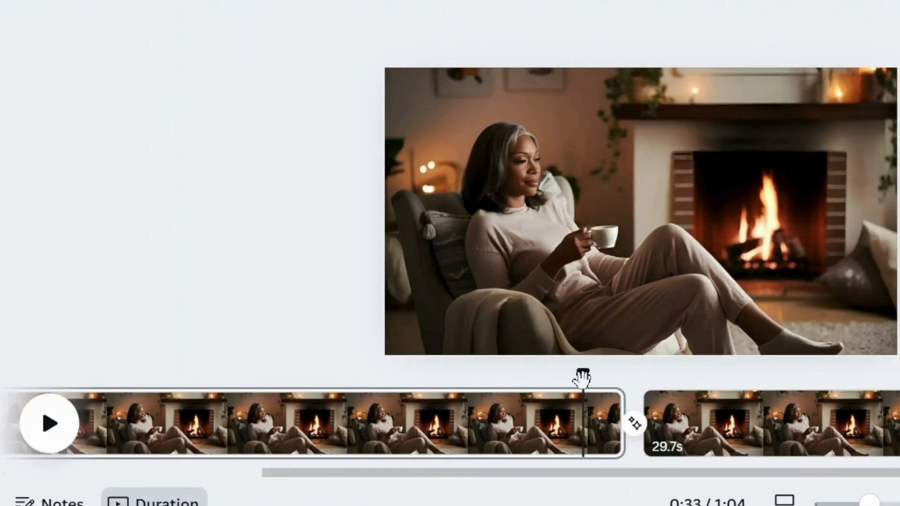
{"action": "left_click", "coordinate": [52, 423]}
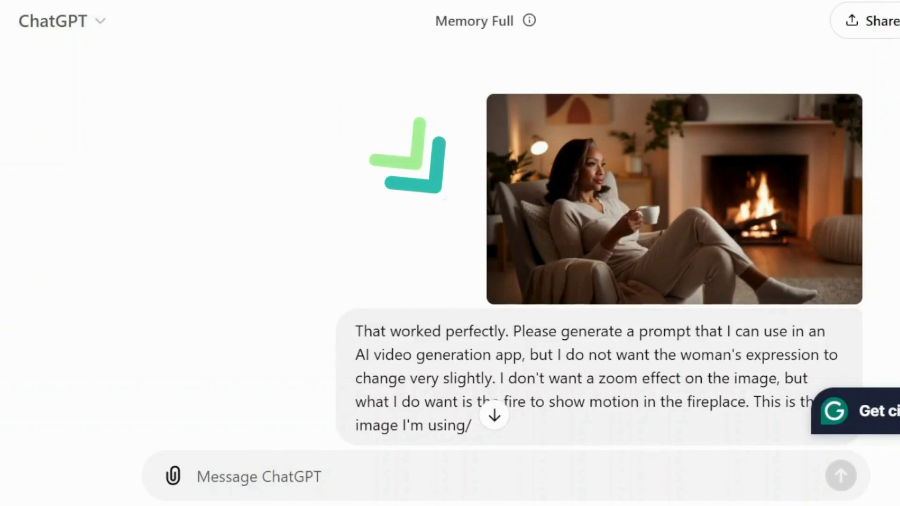
Step: Switch to ChatGPT and copy the video prompt describing a static camera and gently moving fireplace flames
{"action": "scroll", "coordinate": [600, 234], "scroll_direction": "down", "scroll_amount": 2}
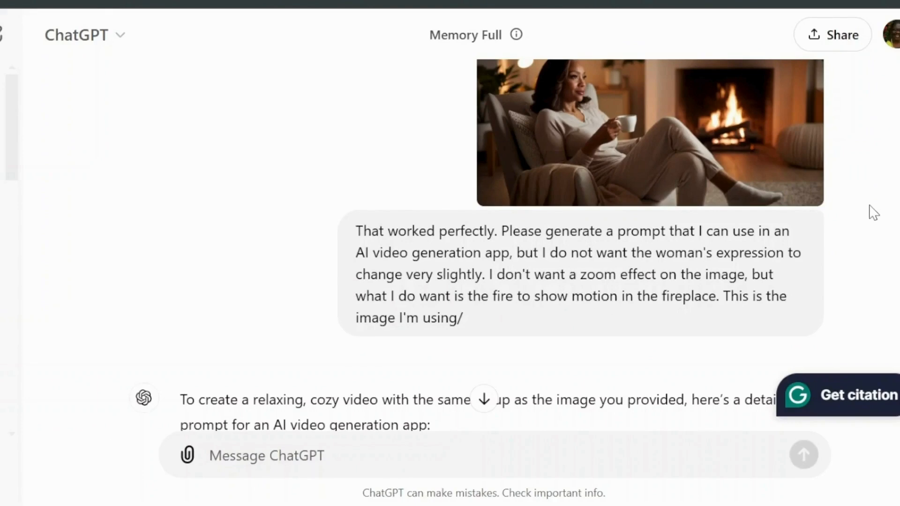
{"action": "scroll", "coordinate": [873, 213], "scroll_direction": "down", "scroll_amount": 5}
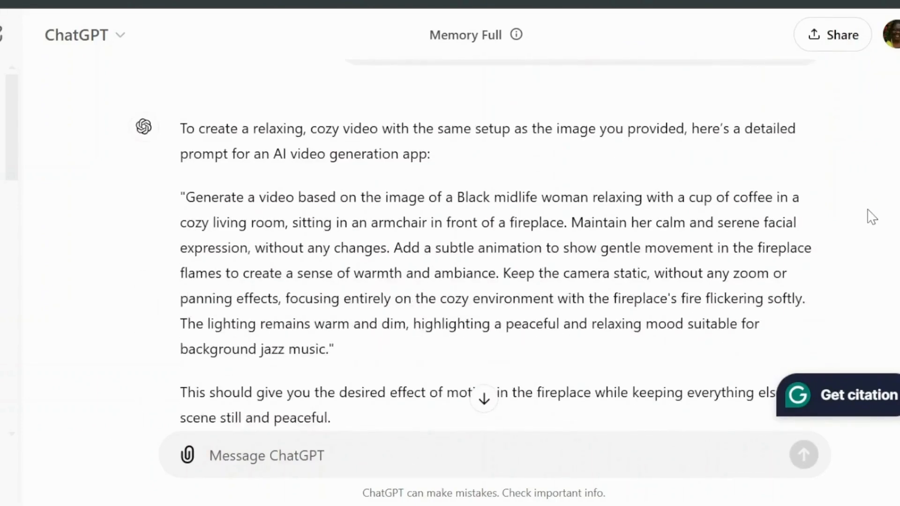
{"action": "scroll", "coordinate": [871, 217], "scroll_direction": "down", "scroll_amount": 2}
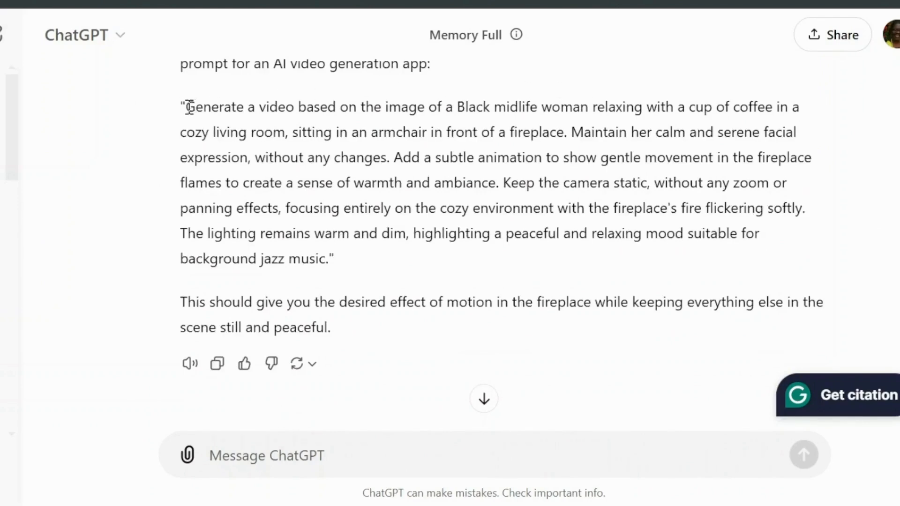
{"action": "left_click_drag", "start_coordinate": [186, 107], "coordinate": [331, 249]}
{"action": "key", "text": "ctrl+c"}
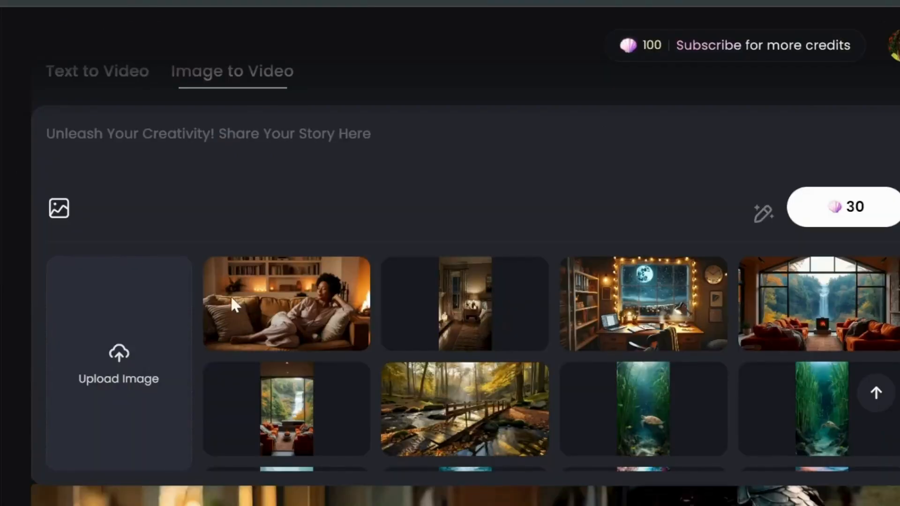
Step: In Hailuo AI's Image to Video, add the fireplace image, paste the copied prompt, start the generation and check its queue status
{"action": "left_click", "coordinate": [232, 298]}
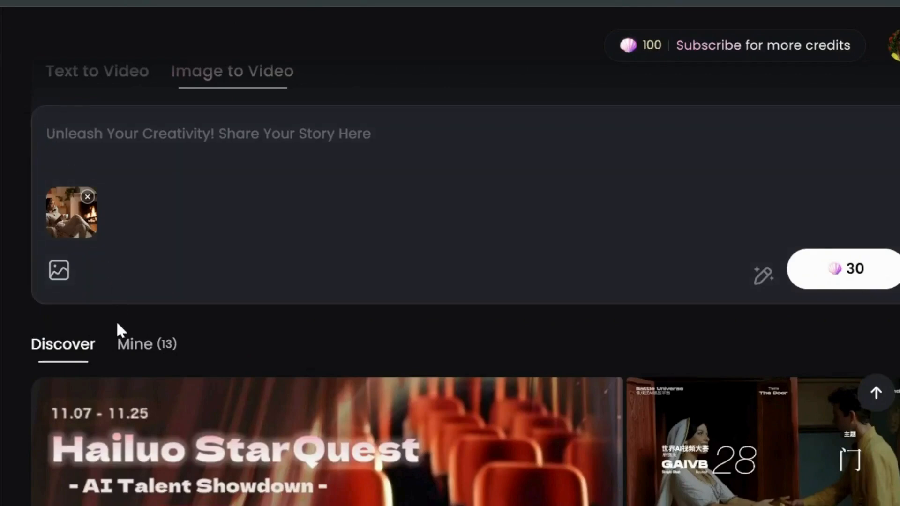
{"action": "key", "text": "ctrl+v"}
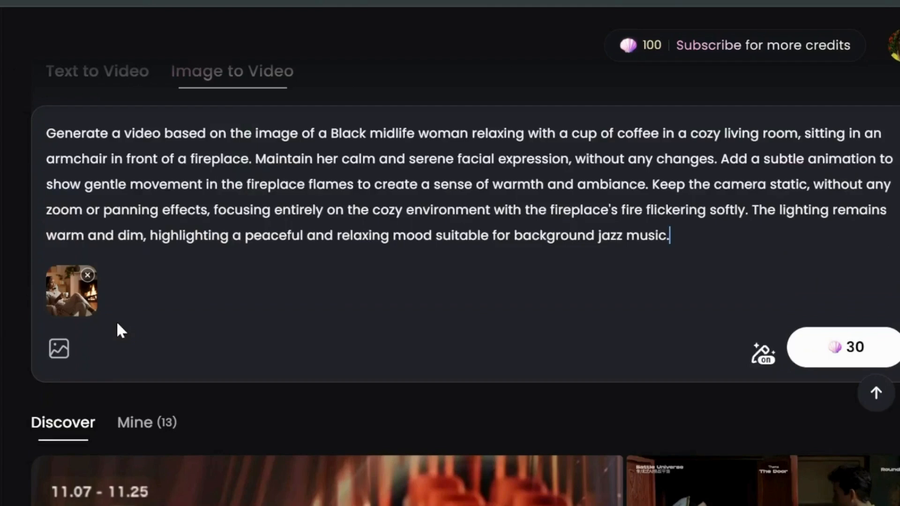
{"action": "left_click", "coordinate": [845, 359]}
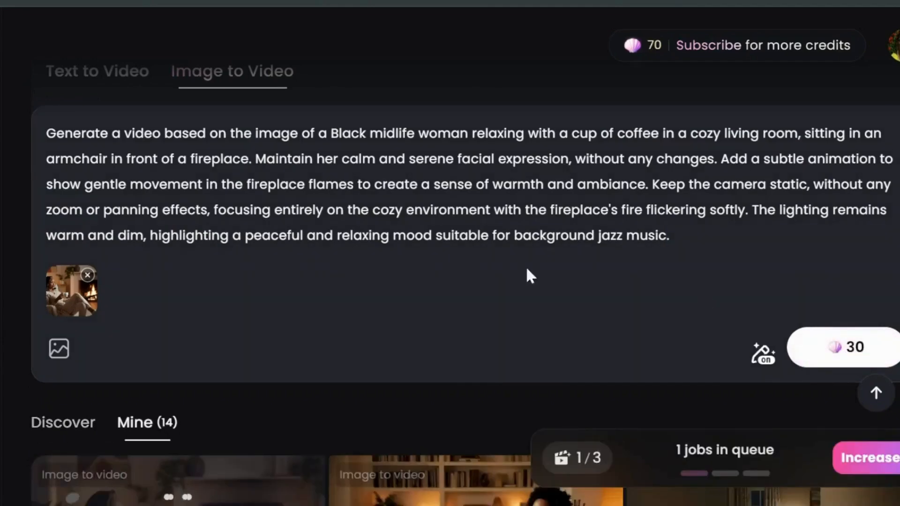
{"action": "scroll", "coordinate": [375, 274], "scroll_direction": "down", "scroll_amount": 5}
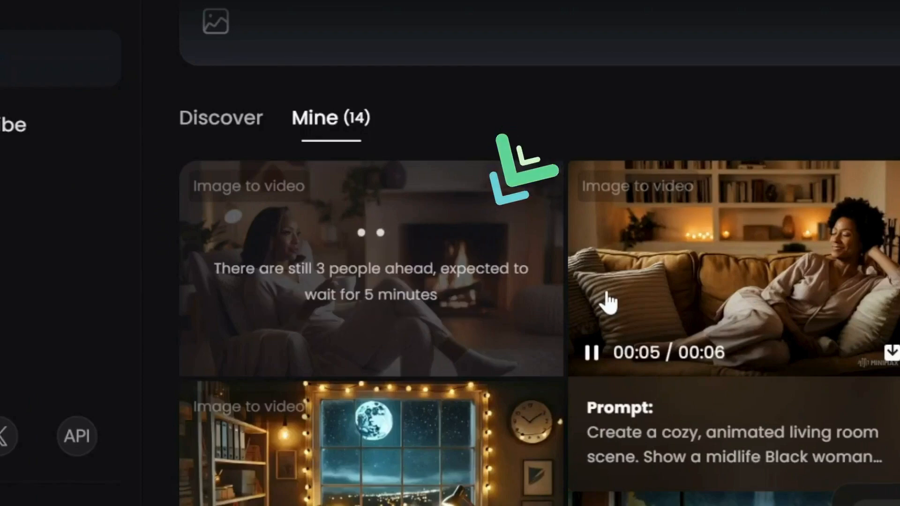
{"action": "mouse_move", "coordinate": [422, 315]}
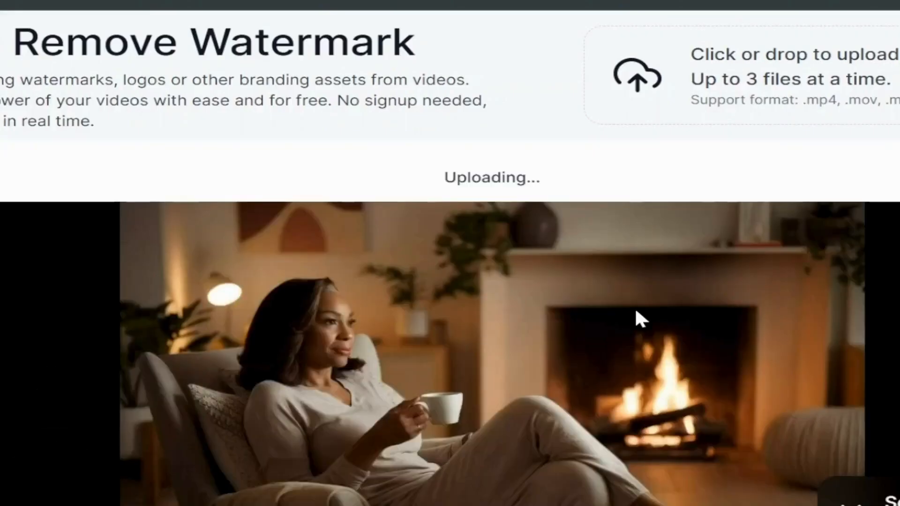
{"action": "scroll", "coordinate": [636, 312], "scroll_direction": "down", "scroll_amount": 4}
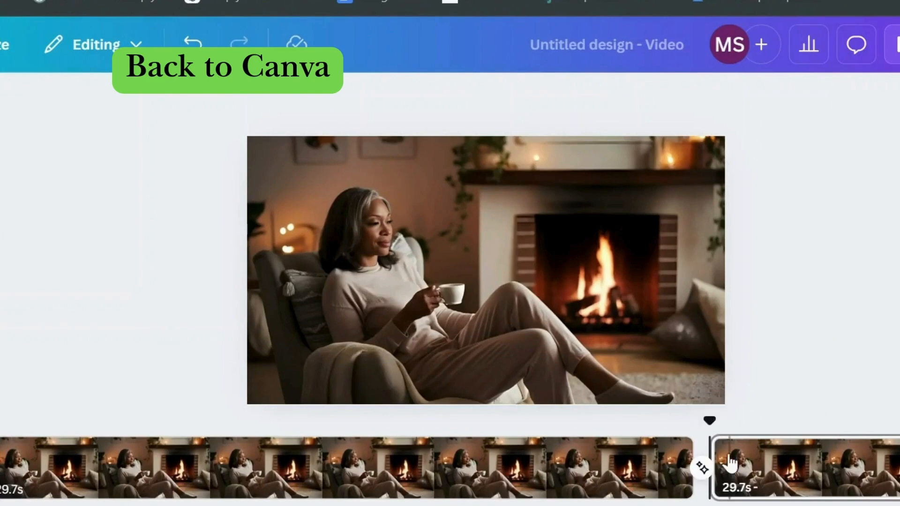
Step: Back in Canva, add a page between the two fireplace pages and place the newly uploaded fireplace video on it
{"action": "mouse_move", "coordinate": [705, 461]}
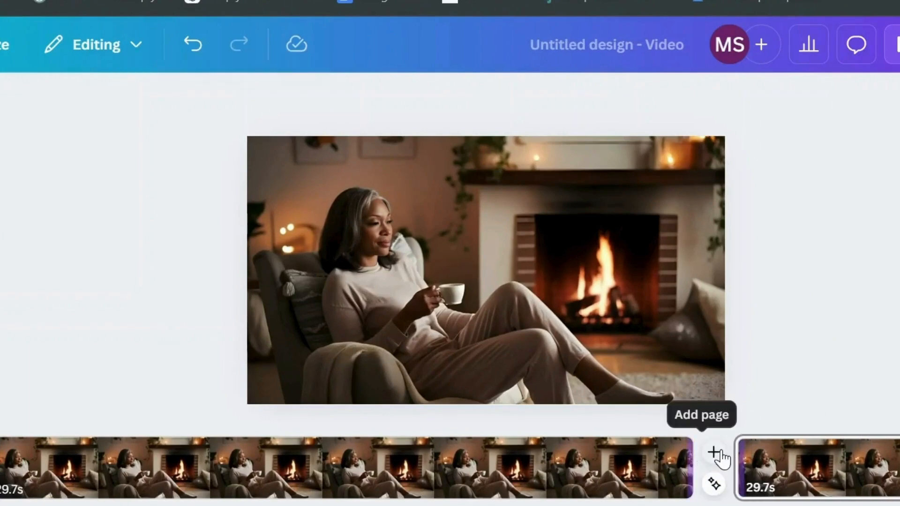
{"action": "left_click", "coordinate": [714, 453]}
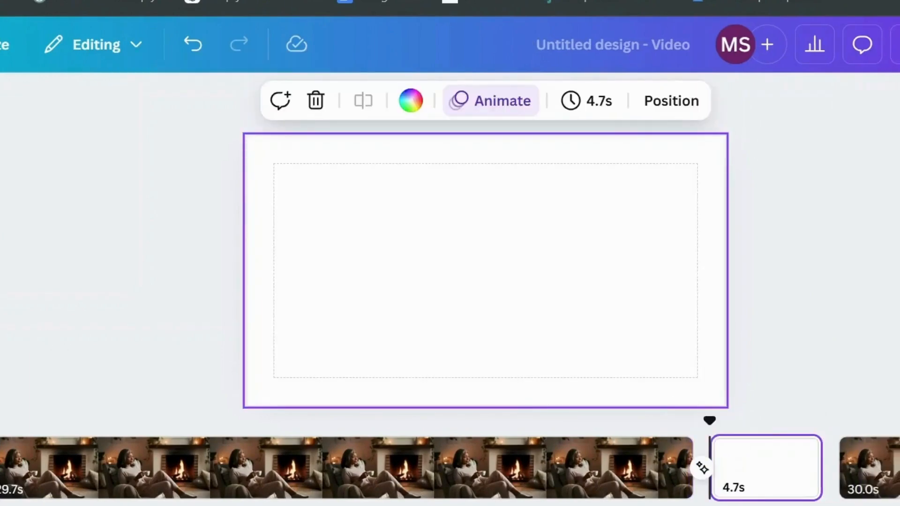
{"action": "left_click", "coordinate": [3, 330]}
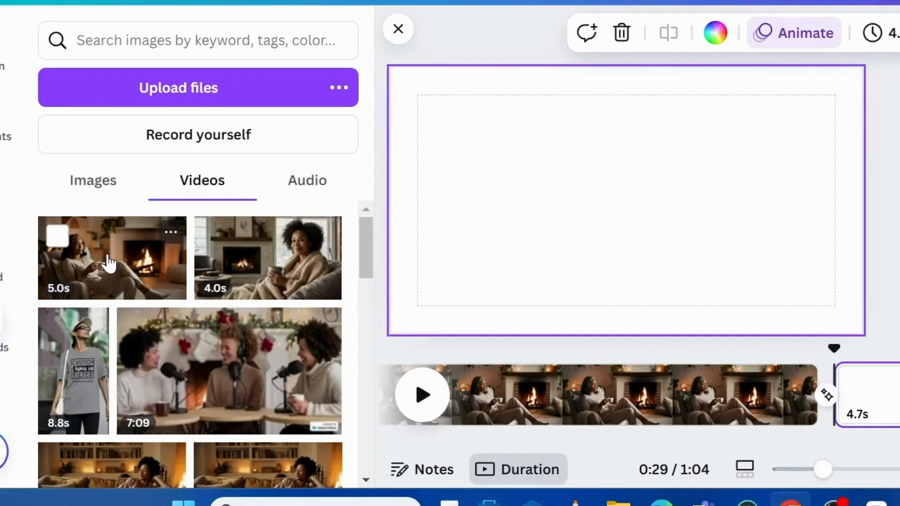
{"action": "left_click", "coordinate": [108, 263]}
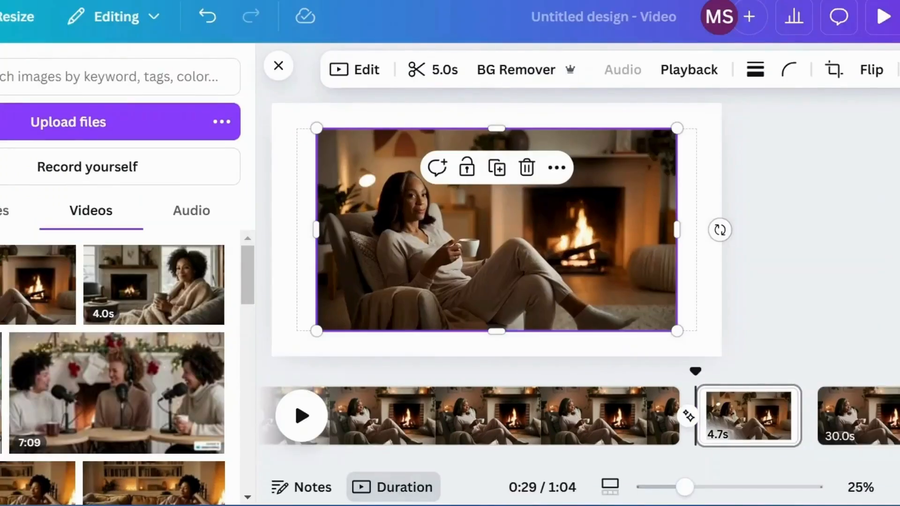
Step: Set the fireplace video as the background of the new middle page and close the side panel
{"action": "left_click", "coordinate": [557, 168]}
{"action": "scroll", "coordinate": [619, 333], "scroll_direction": "down", "scroll_amount": 2}
{"action": "left_click", "coordinate": [659, 435]}
{"action": "left_click", "coordinate": [737, 413]}
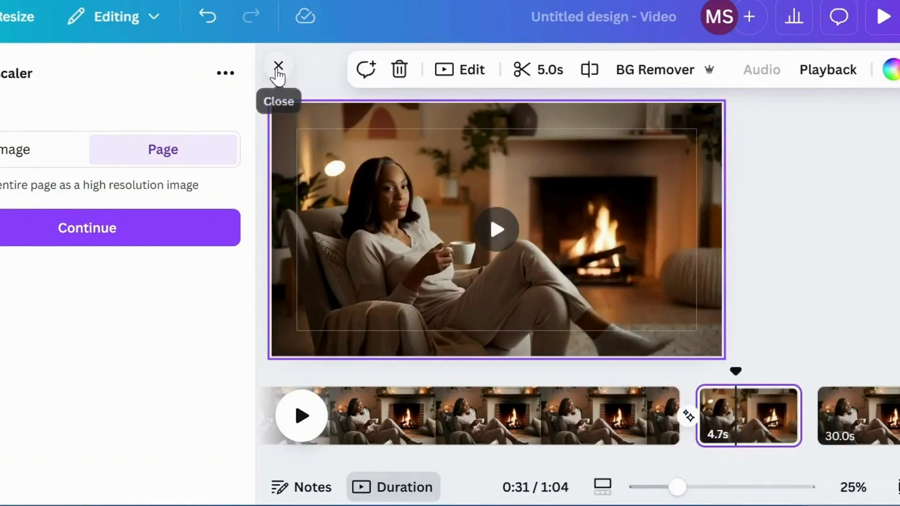
{"action": "left_click", "coordinate": [279, 66]}
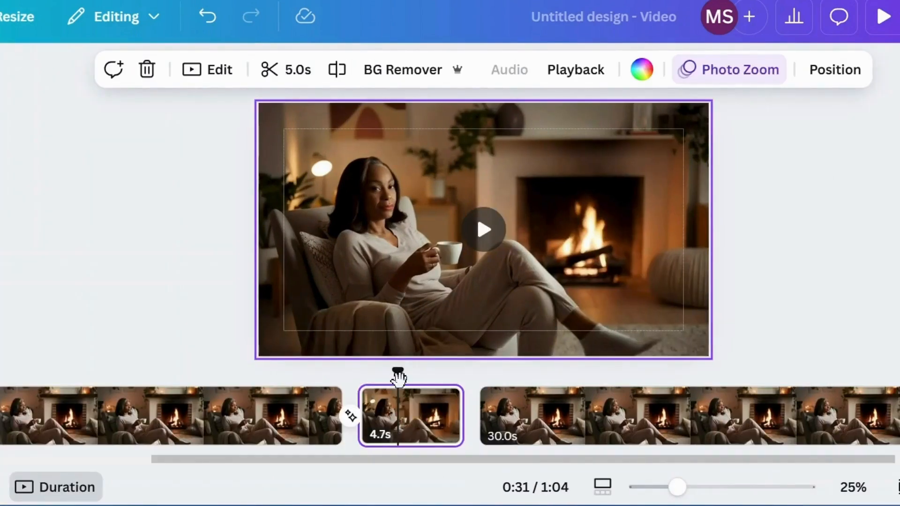
Step: Slow the middle page's background video to a speed of 0.25
{"action": "left_click_drag", "start_coordinate": [398, 378], "coordinate": [365, 377]}
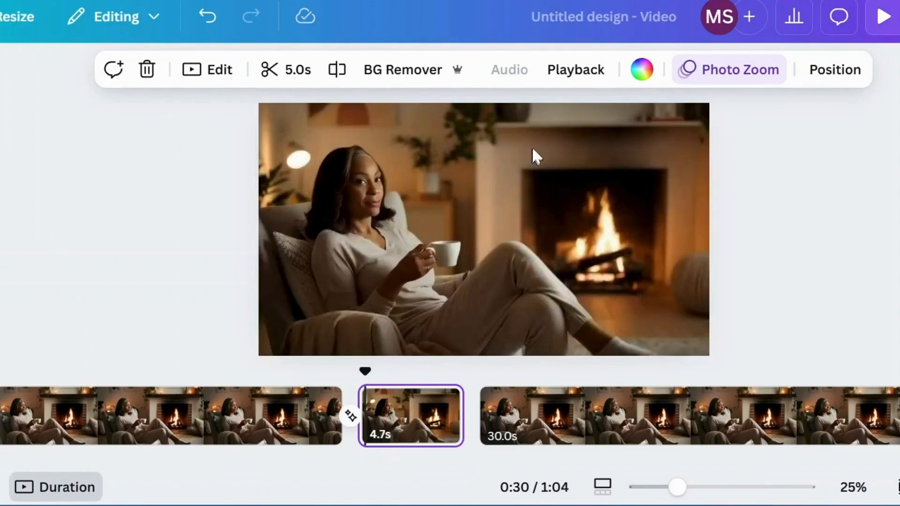
{"action": "left_click", "coordinate": [592, 76]}
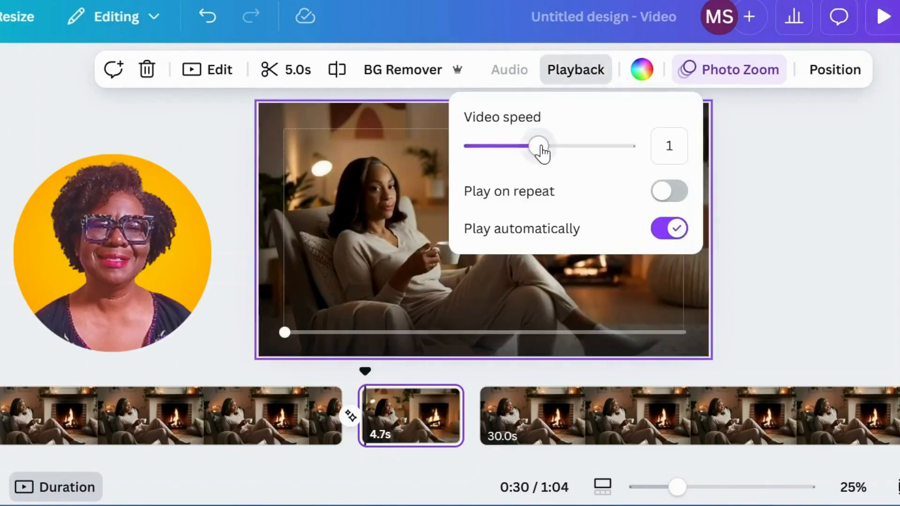
{"action": "left_click_drag", "start_coordinate": [485, 155], "coordinate": [450, 156]}
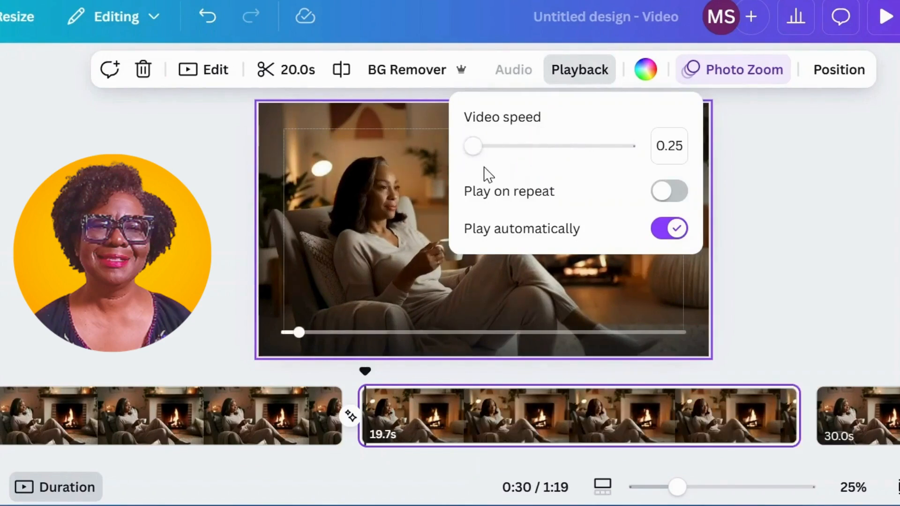
{"action": "left_click", "coordinate": [791, 150]}
Step: Open the video page's Photo Zoom settings and play the video through into the last page
{"action": "left_click", "coordinate": [751, 71]}
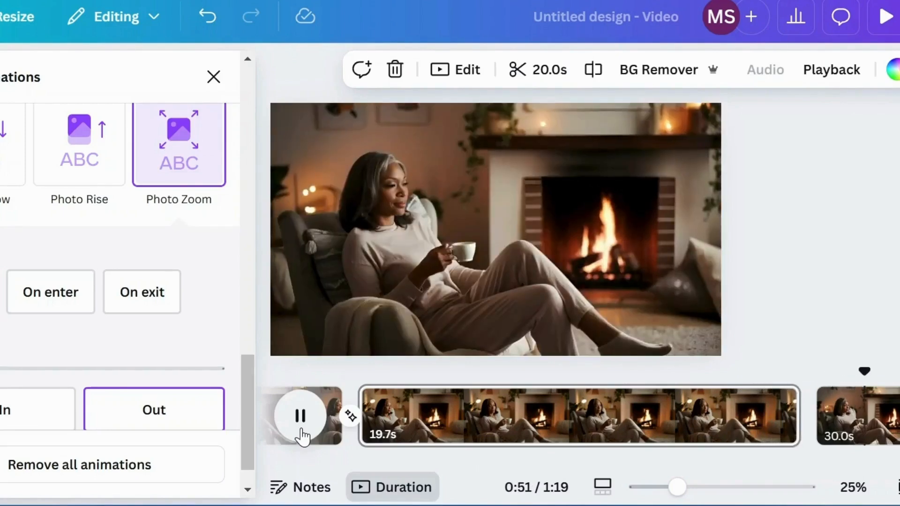
{"action": "left_click", "coordinate": [300, 416]}
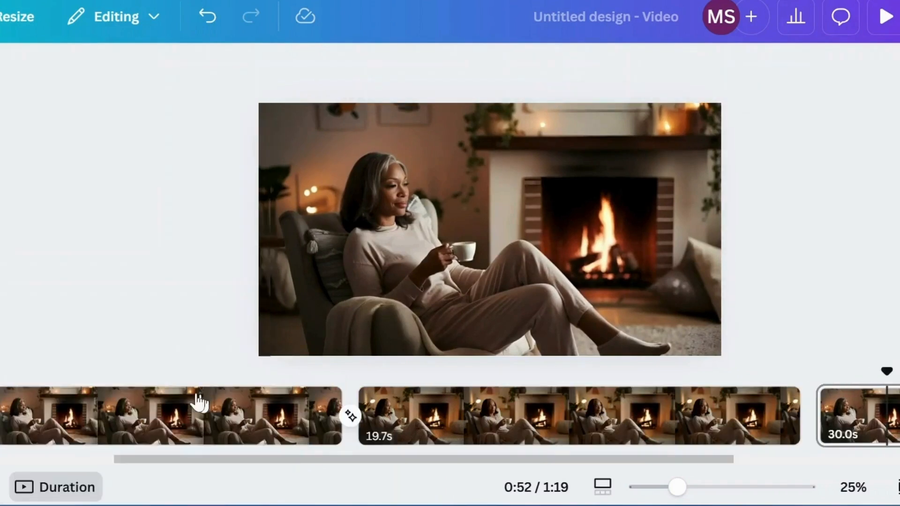
Step: Replace the first page's background with the uploaded image that matches the fireplace video
{"action": "left_click", "coordinate": [195, 402]}
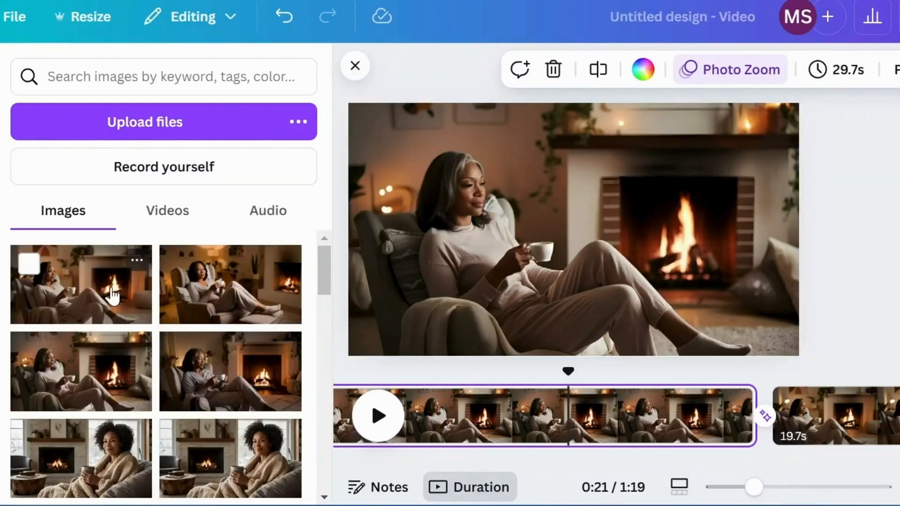
{"action": "left_click", "coordinate": [112, 295]}
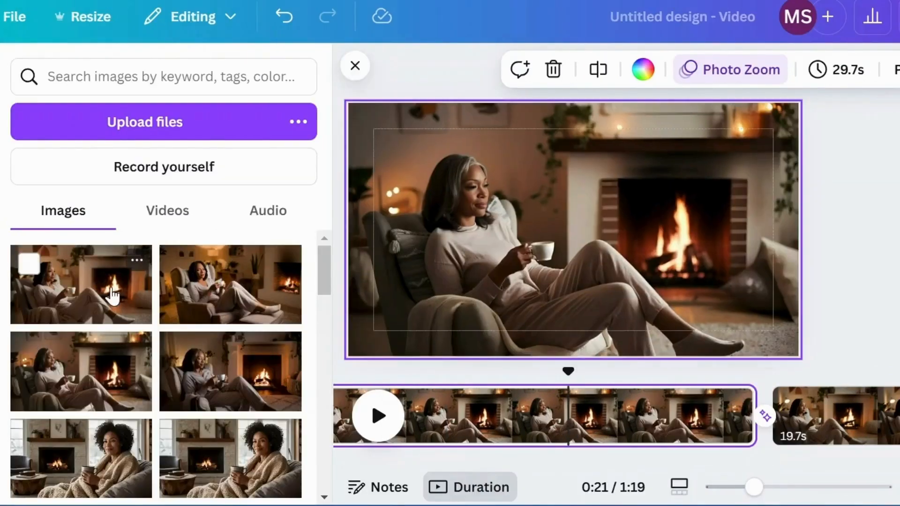
{"action": "left_click", "coordinate": [632, 182]}
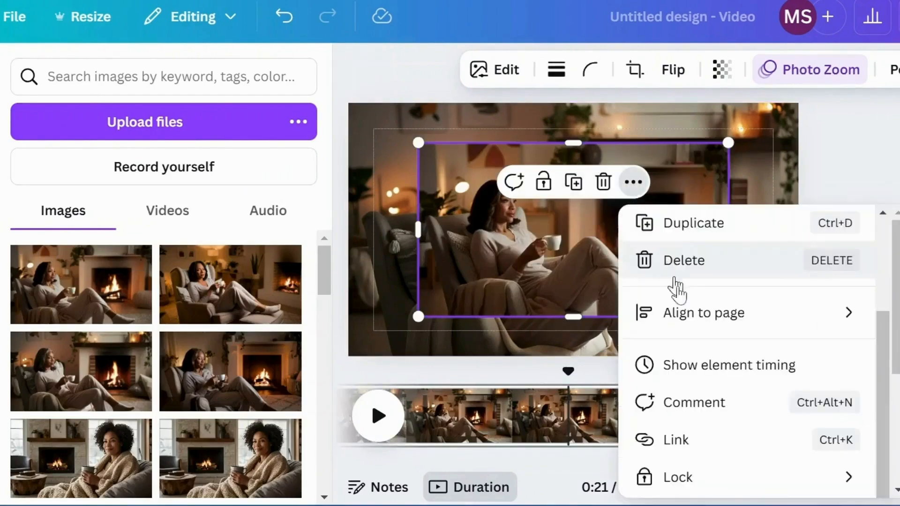
{"action": "scroll", "coordinate": [675, 291], "scroll_direction": "down", "scroll_amount": 4}
{"action": "left_click", "coordinate": [721, 396]}
Step: Replace the last page's background with the uploaded image that matches the fireplace video
{"action": "scroll", "coordinate": [810, 450], "scroll_direction": "right", "scroll_amount": 5}
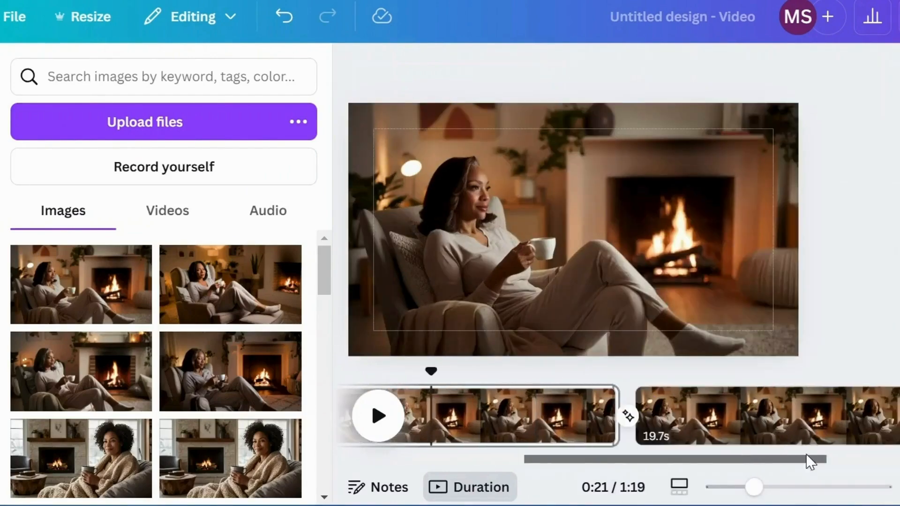
{"action": "left_click", "coordinate": [883, 415]}
{"action": "left_click", "coordinate": [131, 258]}
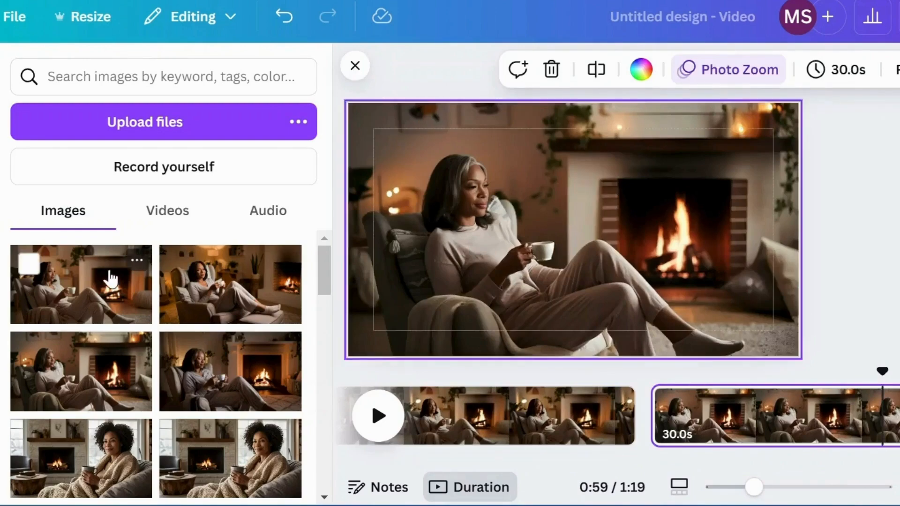
{"action": "left_click", "coordinate": [633, 182]}
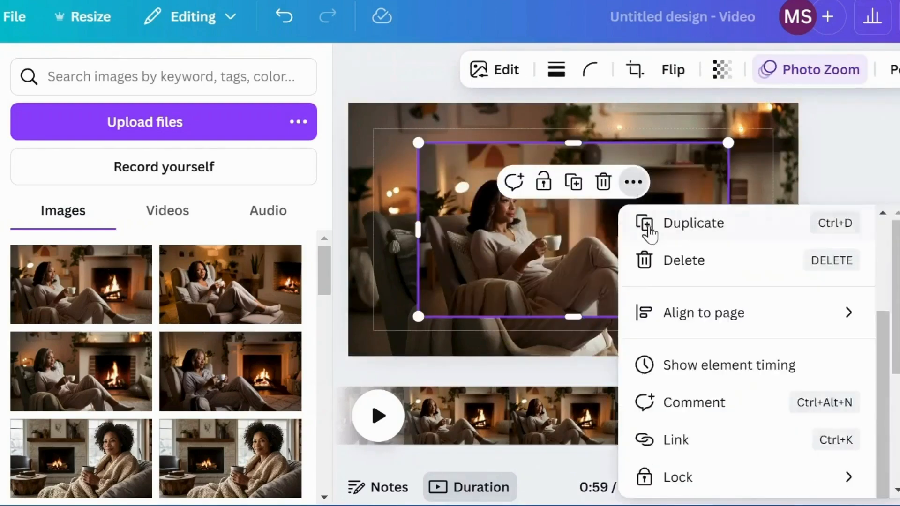
{"action": "scroll", "coordinate": [684, 305], "scroll_direction": "down", "scroll_amount": 4}
{"action": "left_click", "coordinate": [729, 398]}
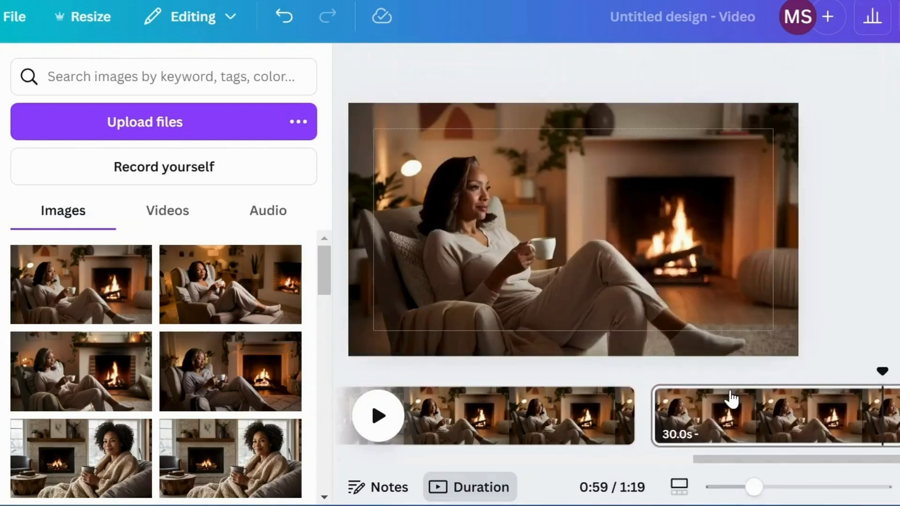
Step: Add a Match & Move transition between the video page and the last page, and close the side panel
{"action": "mouse_move", "coordinate": [648, 428]}
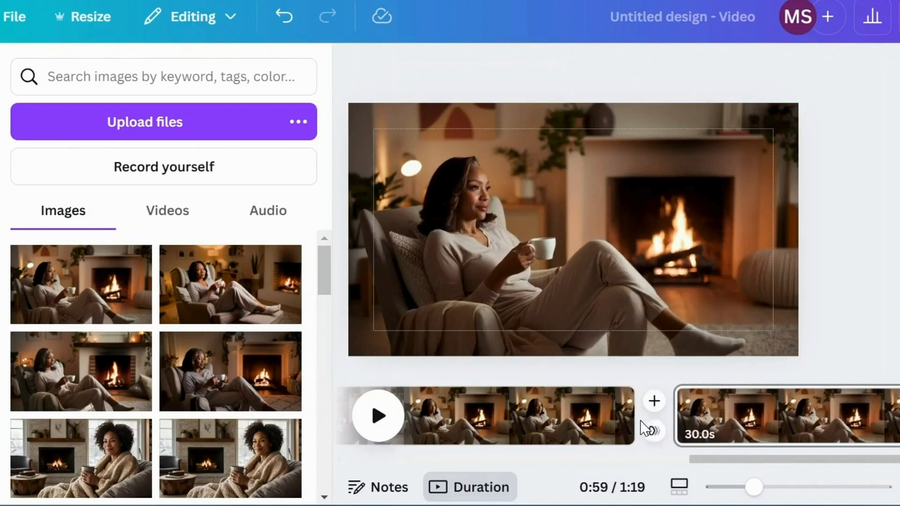
{"action": "left_click", "coordinate": [654, 425]}
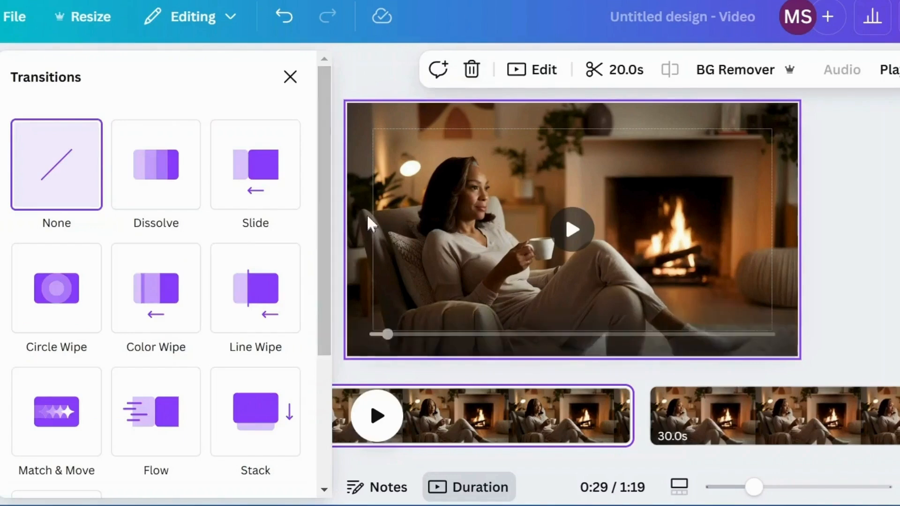
{"action": "scroll", "coordinate": [133, 245], "scroll_direction": "down", "scroll_amount": 2}
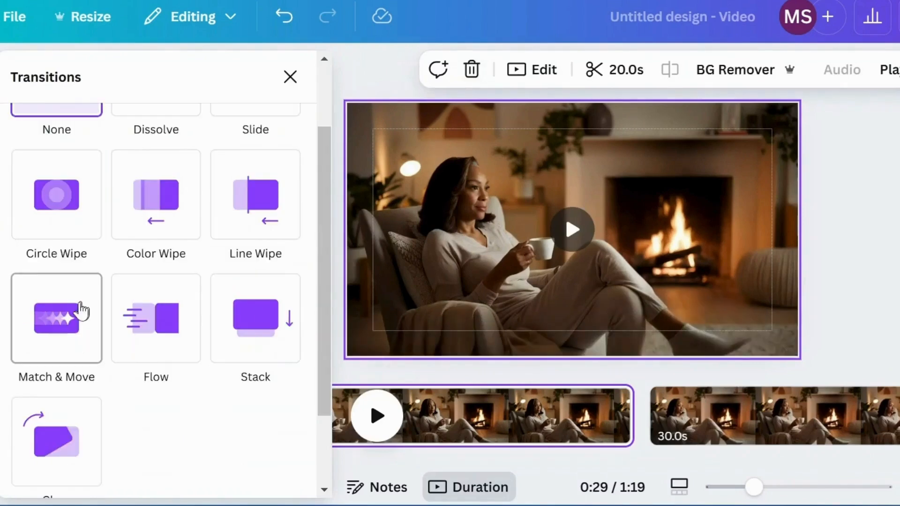
{"action": "left_click", "coordinate": [66, 331]}
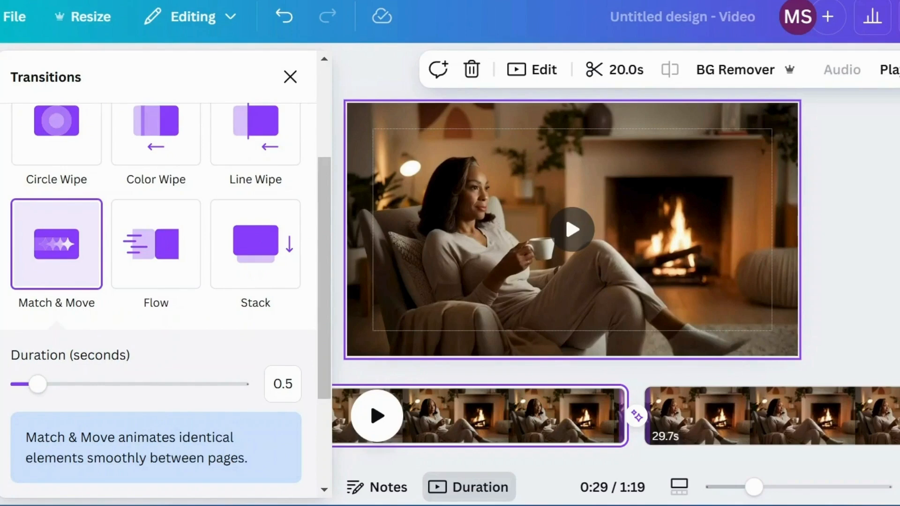
{"action": "left_click", "coordinate": [291, 75]}
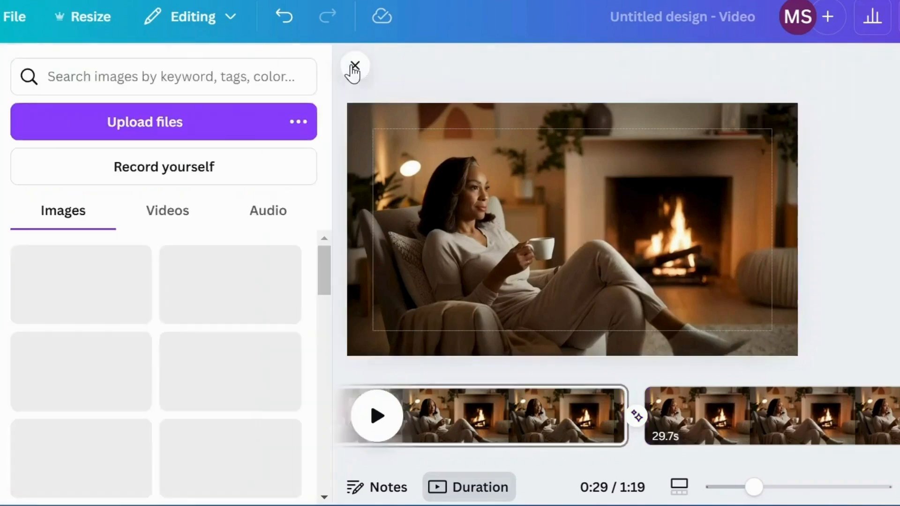
{"action": "left_click", "coordinate": [353, 66]}
Step: Duplicate the fireplace video page and move through the copy to the last page
{"action": "mouse_move", "coordinate": [295, 405]}
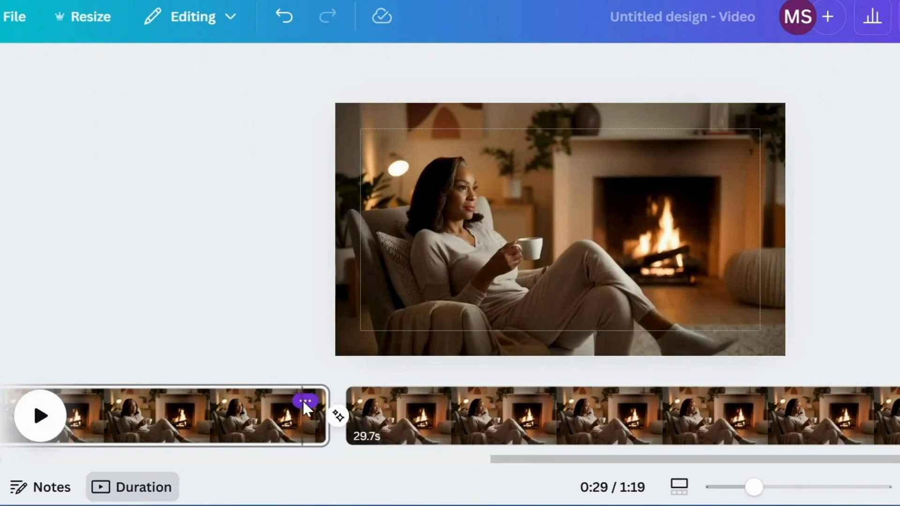
{"action": "left_click", "coordinate": [305, 401]}
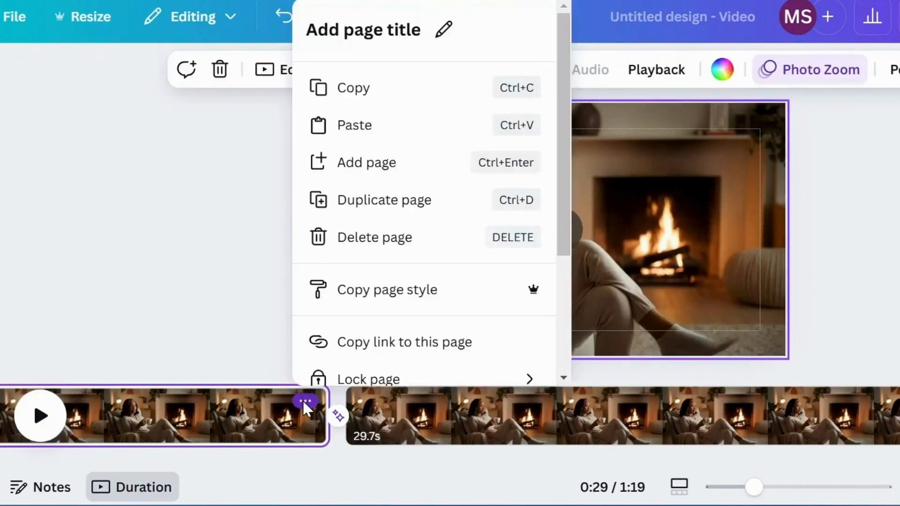
{"action": "left_click", "coordinate": [385, 201]}
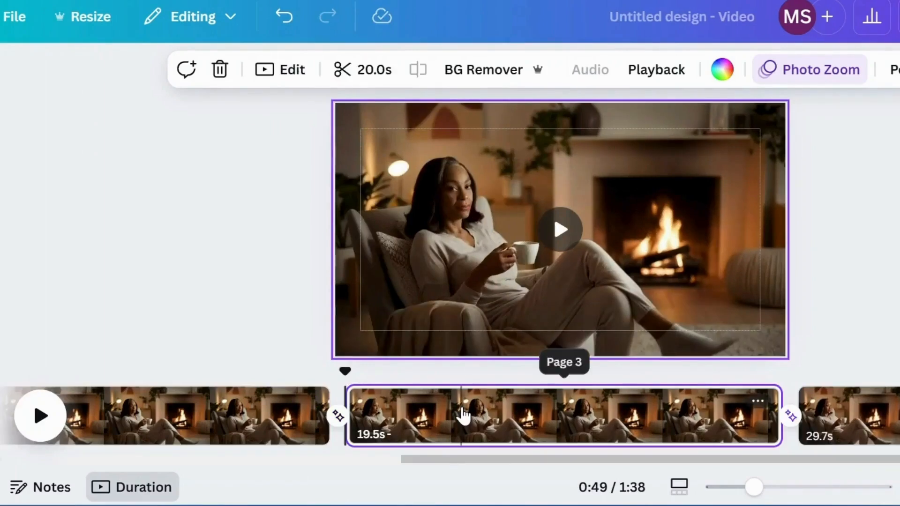
{"action": "left_click", "coordinate": [461, 413]}
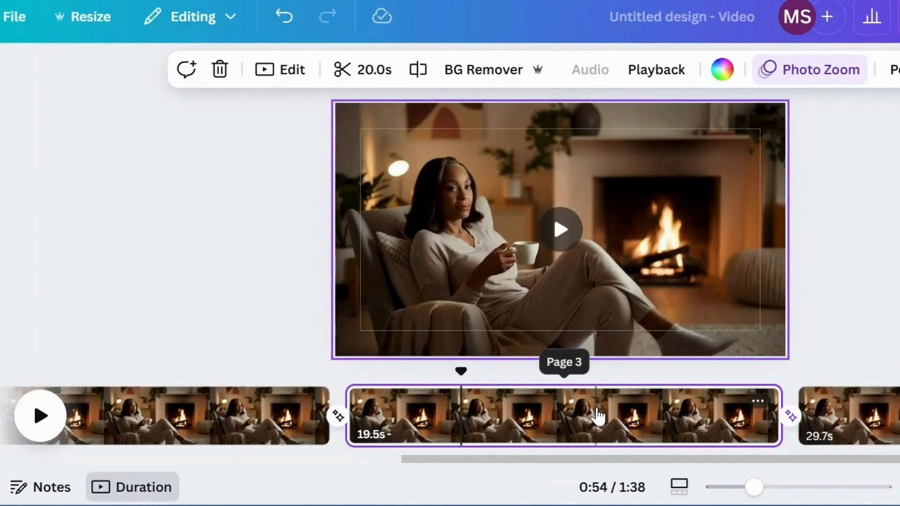
{"action": "left_click_drag", "start_coordinate": [598, 415], "coordinate": [827, 408]}
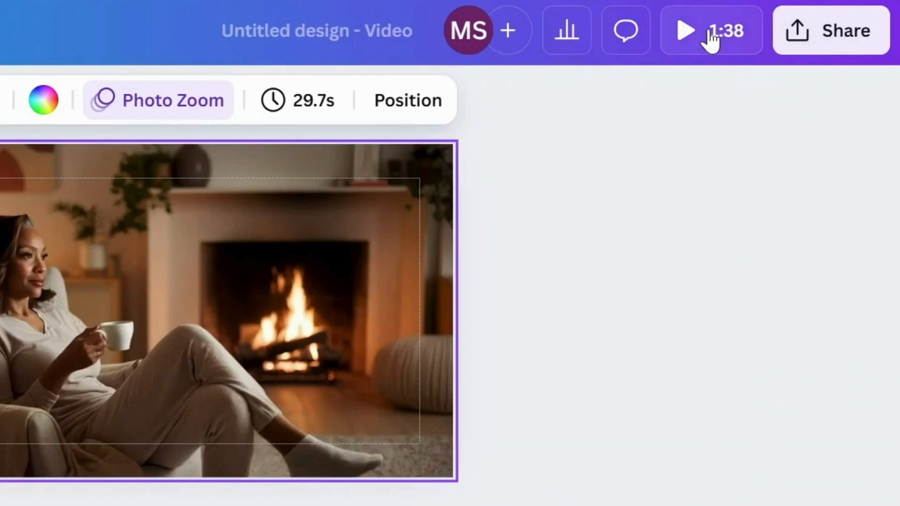
Step: Rename the design as Relaxing to Jazz Music
{"action": "left_click", "coordinate": [277, 33]}
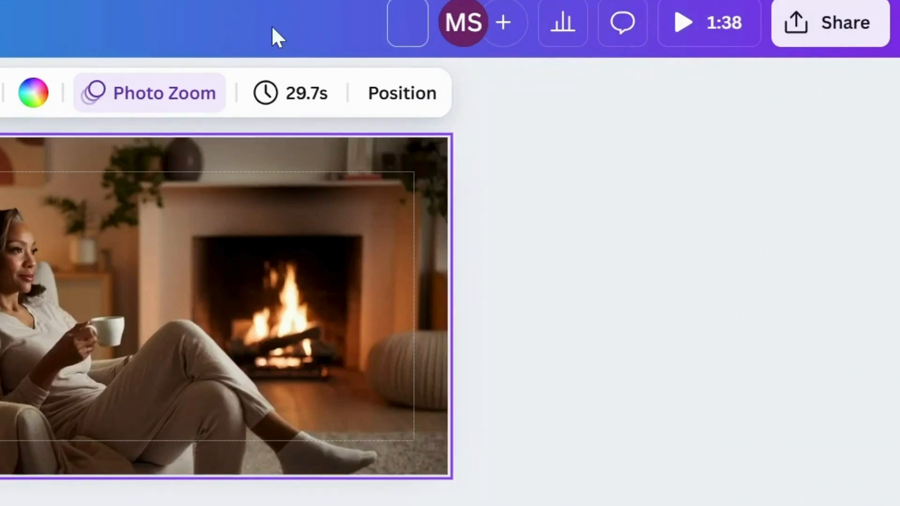
{"action": "type", "text": "Relaxing"}
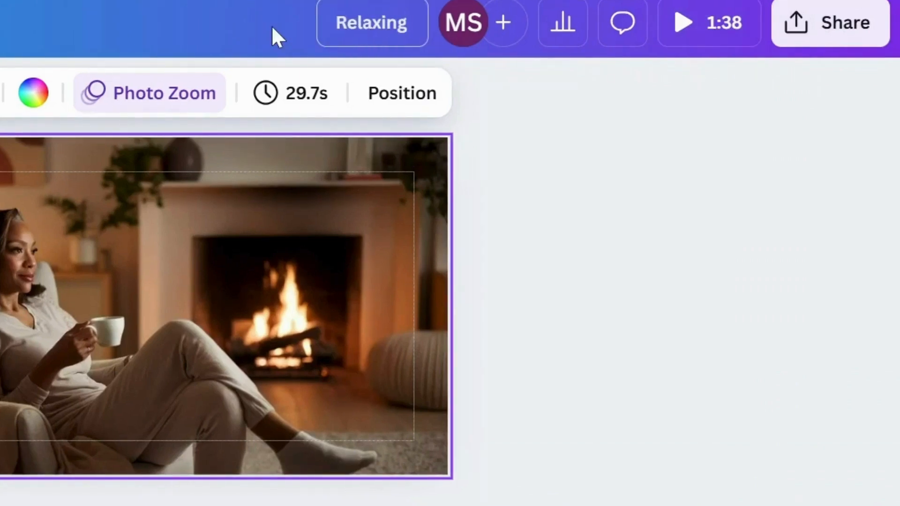
{"action": "type", "text": " to "}
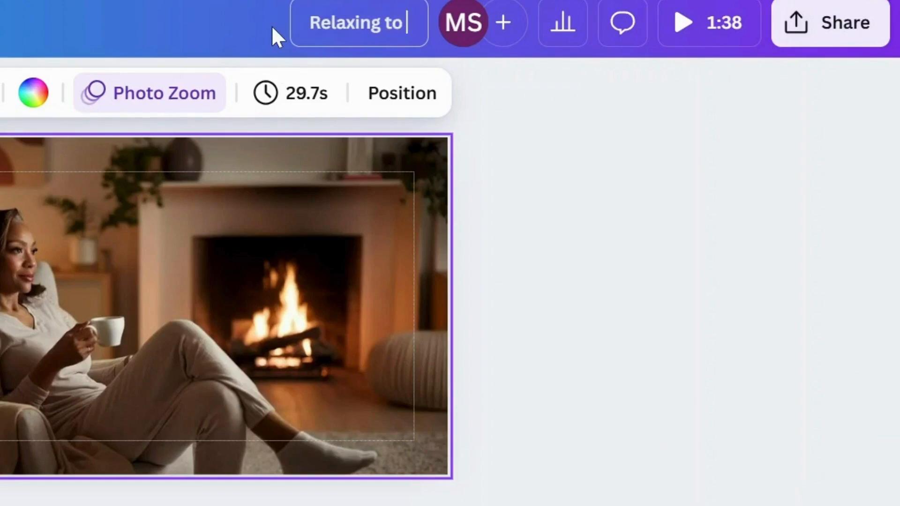
{"action": "type", "text": "Jazz Mus"}
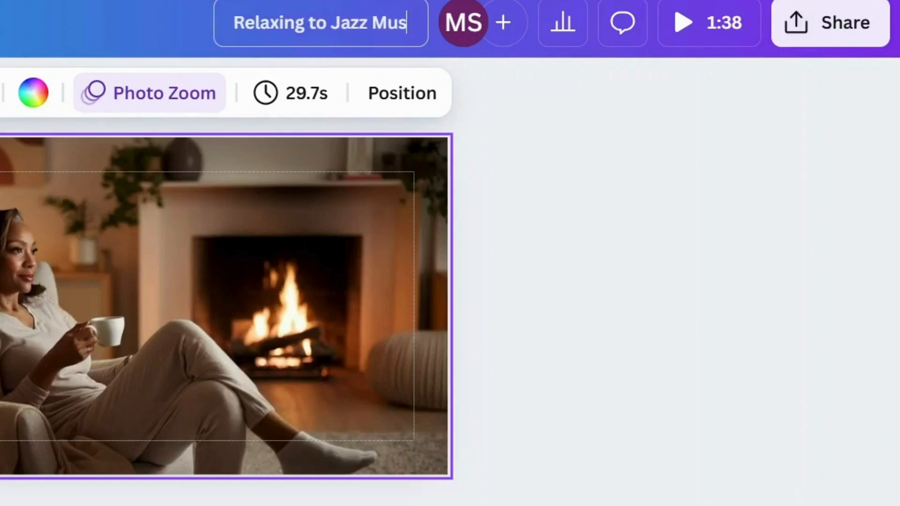
{"action": "type", "text": "ic"}
{"action": "key", "text": "Return"}
{"action": "left_click", "coordinate": [634, 150]}
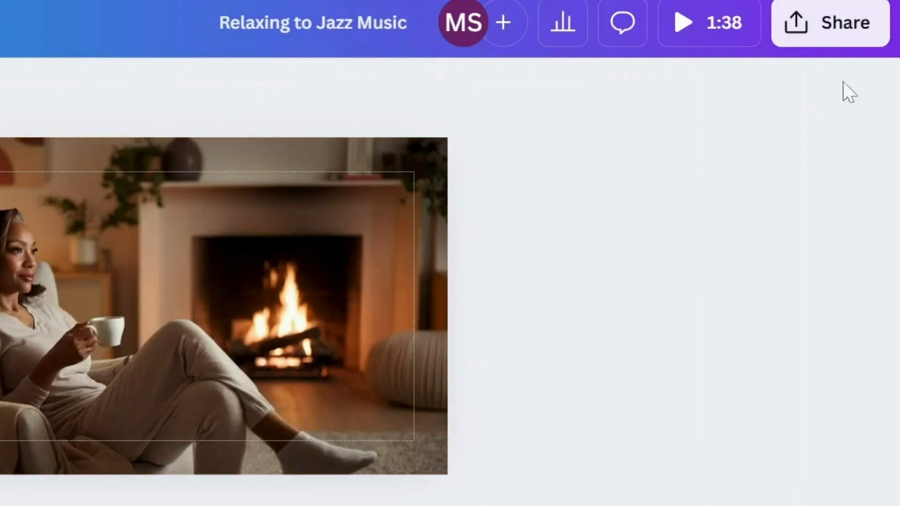
Step: Download all pages of the design as an MP4 Video at 1080p (HD) quality
{"action": "left_click", "coordinate": [834, 24]}
{"action": "scroll", "coordinate": [610, 328], "scroll_direction": "down", "scroll_amount": 1}
{"action": "left_click", "coordinate": [454, 484]}
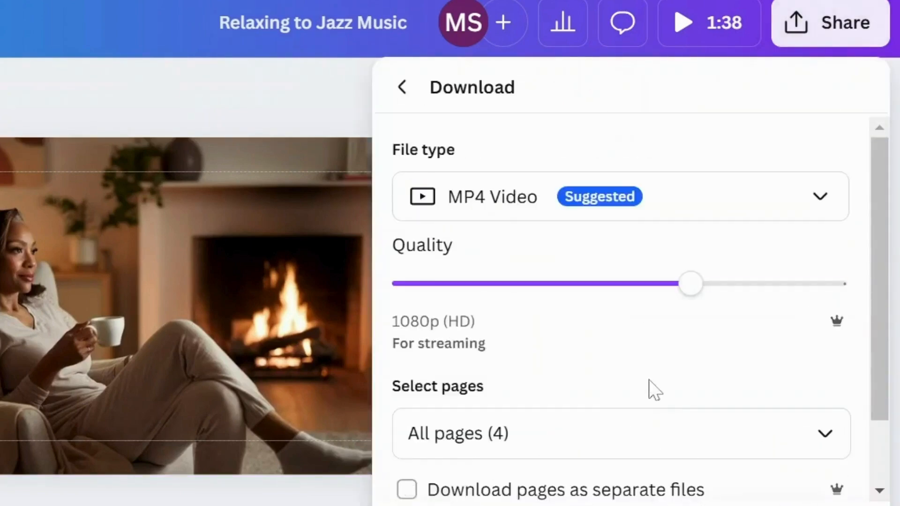
{"action": "scroll", "coordinate": [652, 394], "scroll_direction": "down", "scroll_amount": 2}
{"action": "left_click", "coordinate": [621, 504]}
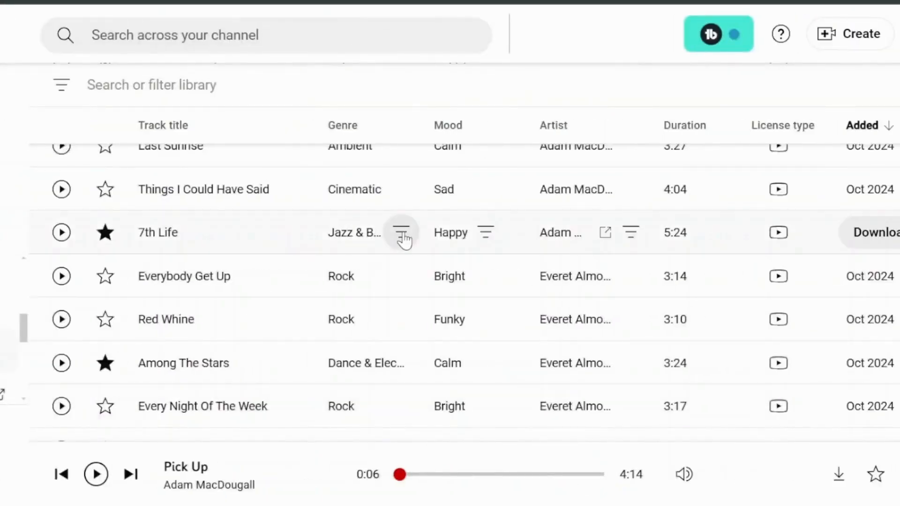
Step: Switch to YouTube Studio's Audio library and preview the Jazz & Blues tracks Don't Fret and Los Encinos
{"action": "left_click", "coordinate": [402, 233]}
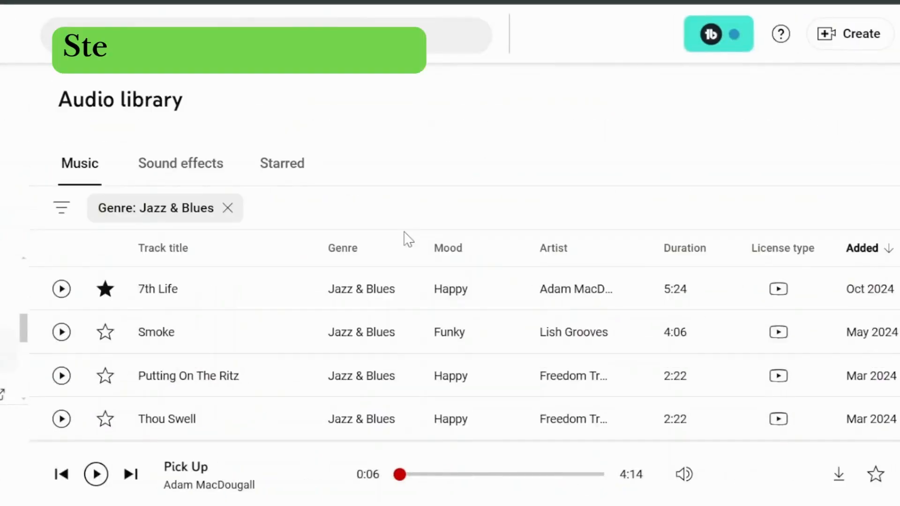
{"action": "scroll", "coordinate": [502, 255], "scroll_direction": "down", "scroll_amount": 2}
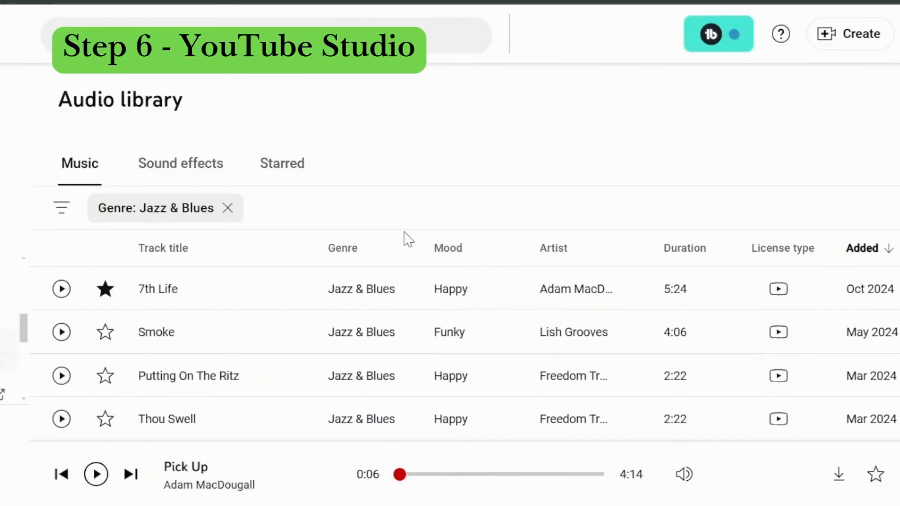
{"action": "scroll", "coordinate": [502, 255], "scroll_direction": "down", "scroll_amount": 8}
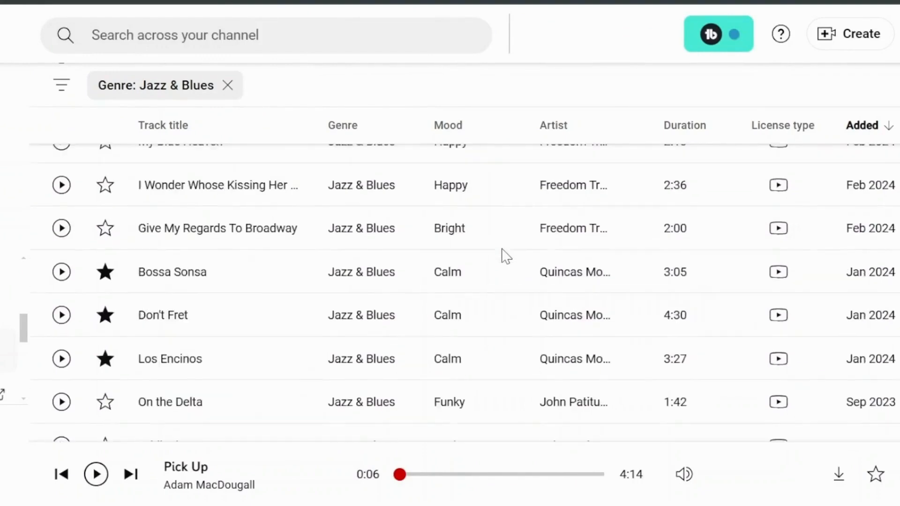
{"action": "scroll", "coordinate": [502, 255], "scroll_direction": "down", "scroll_amount": 2}
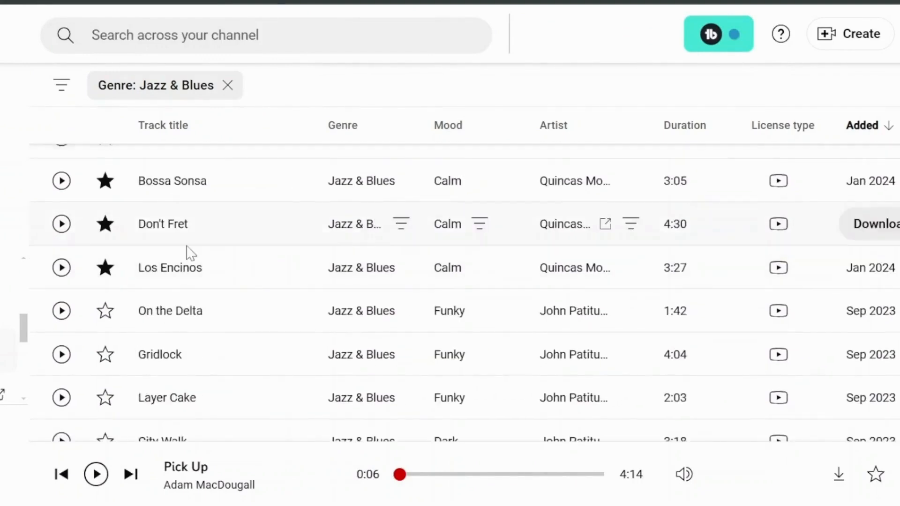
{"action": "left_click", "coordinate": [62, 224]}
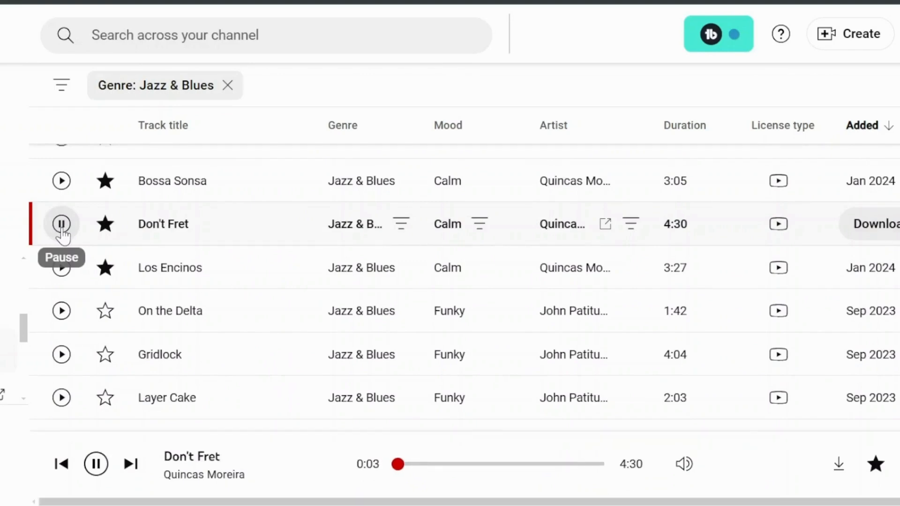
{"action": "left_click", "coordinate": [63, 233]}
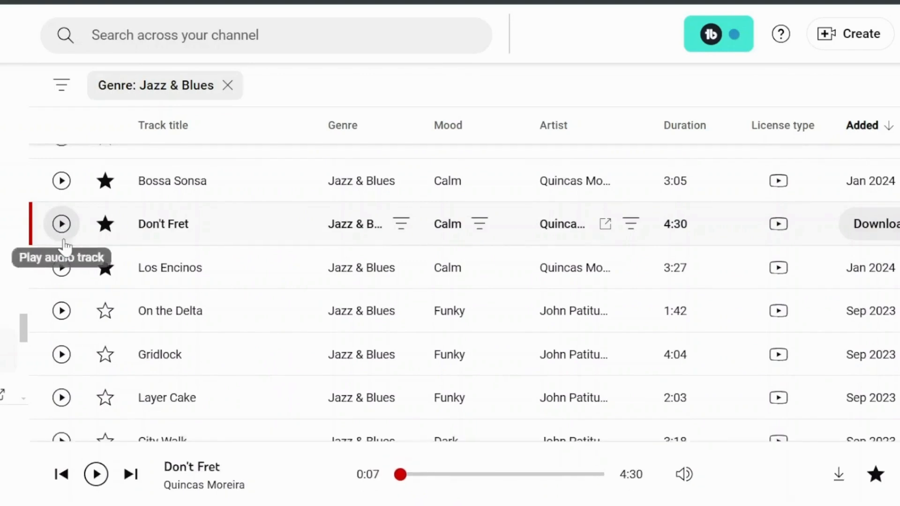
{"action": "left_click", "coordinate": [61, 268]}
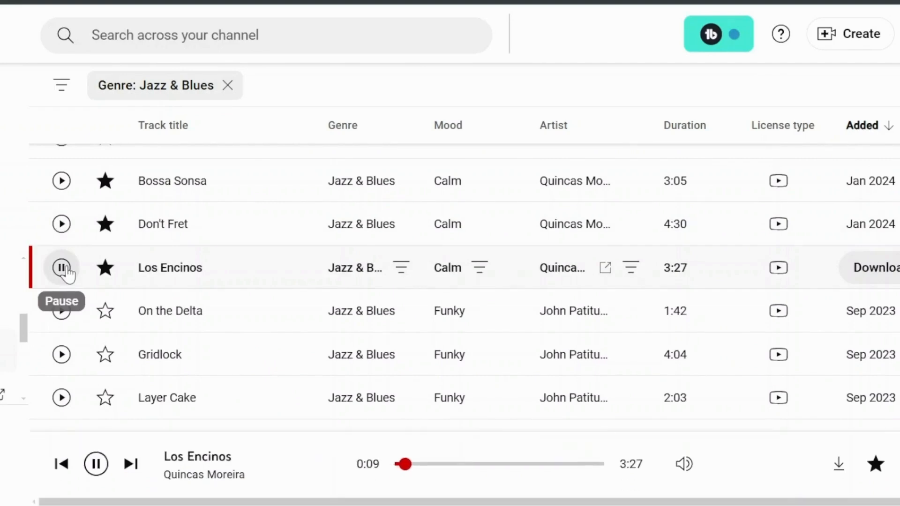
{"action": "left_click", "coordinate": [66, 270]}
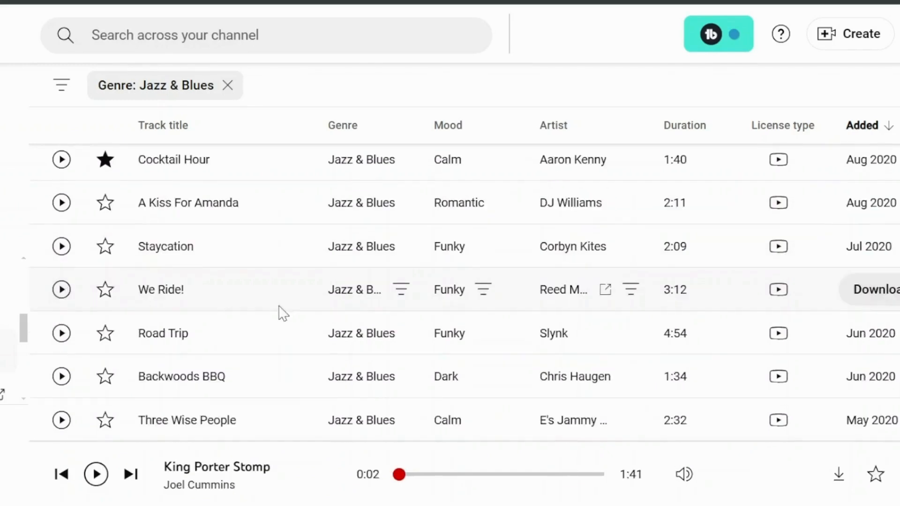
Step: Find the calm track Three Wise People further down the list and listen to a preview of it
{"action": "scroll", "coordinate": [281, 311], "scroll_direction": "down", "scroll_amount": 4}
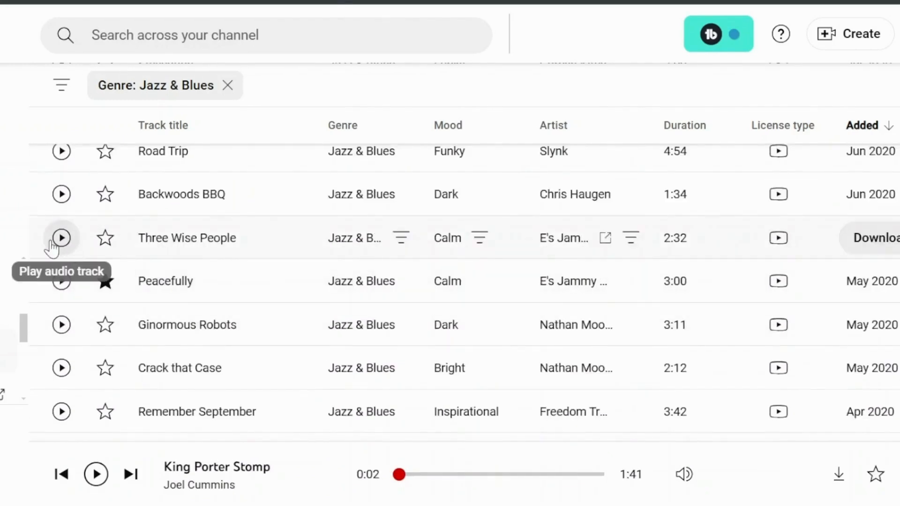
{"action": "left_click", "coordinate": [68, 249]}
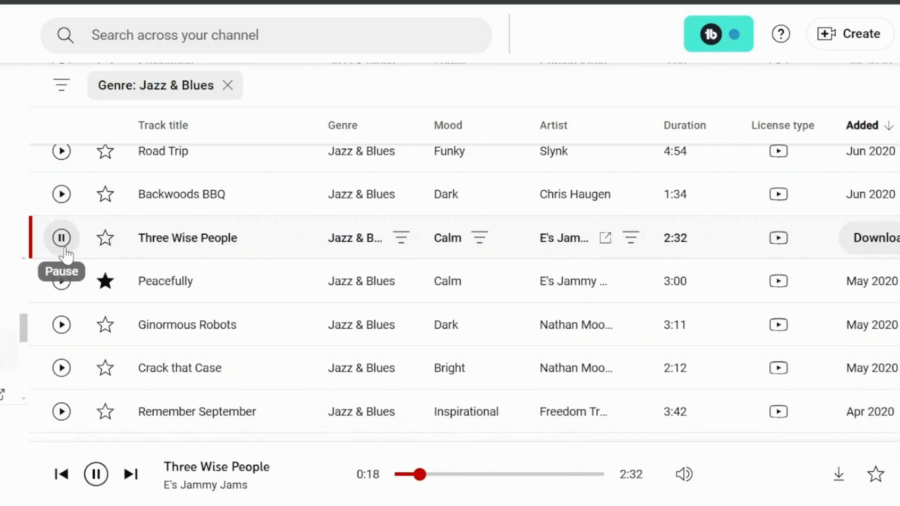
{"action": "left_click", "coordinate": [63, 249]}
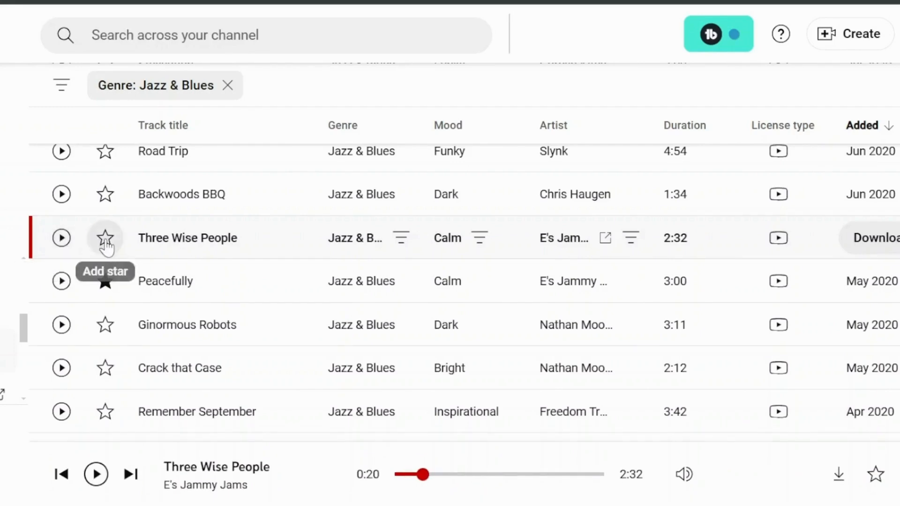
Step: Star the track Three Wise People, check its license type and download it
{"action": "left_click", "coordinate": [105, 242]}
{"action": "mouse_move", "coordinate": [782, 252]}
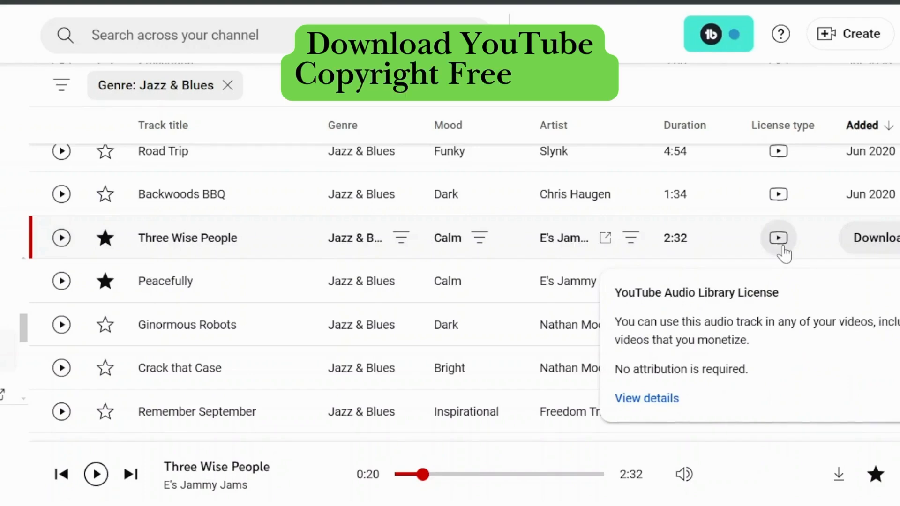
{"action": "left_click", "coordinate": [876, 243]}
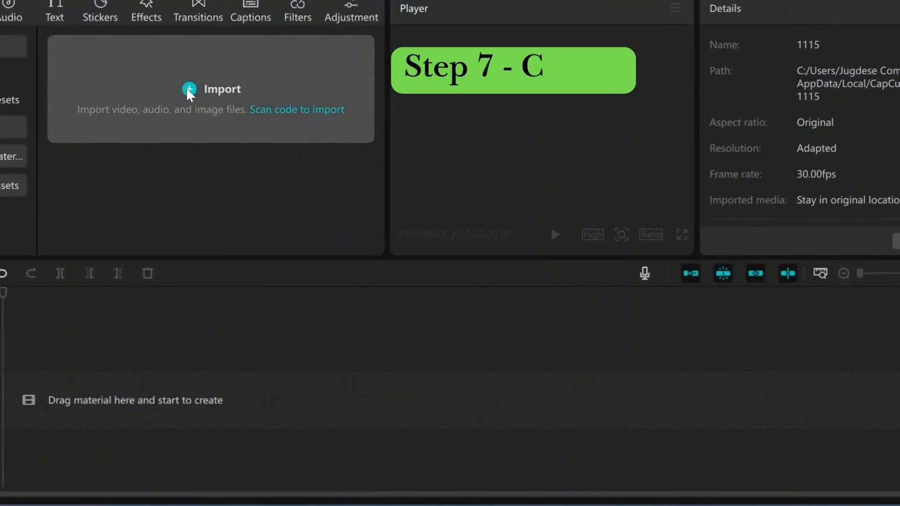
Step: Import the Relaxing to Jazz Music video from the Downloads folder and add it to the timeline
{"action": "left_click", "coordinate": [188, 90]}
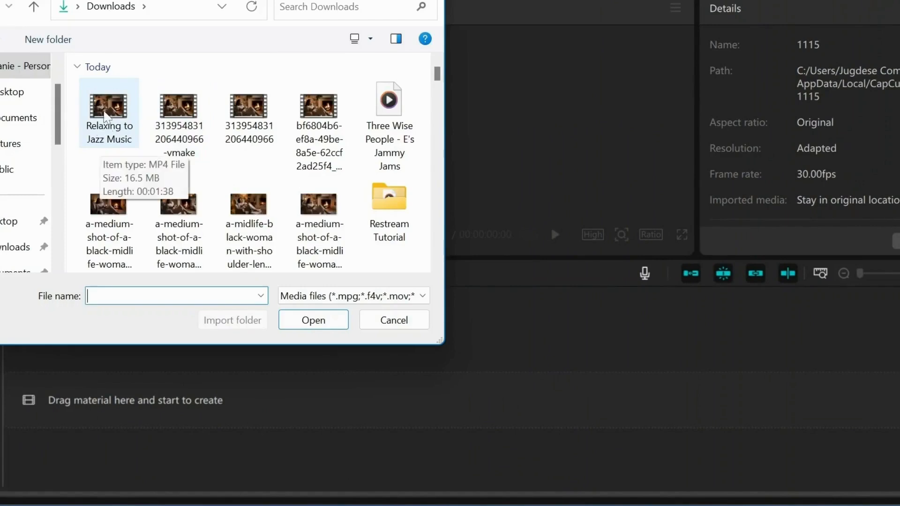
{"action": "left_click", "coordinate": [107, 109]}
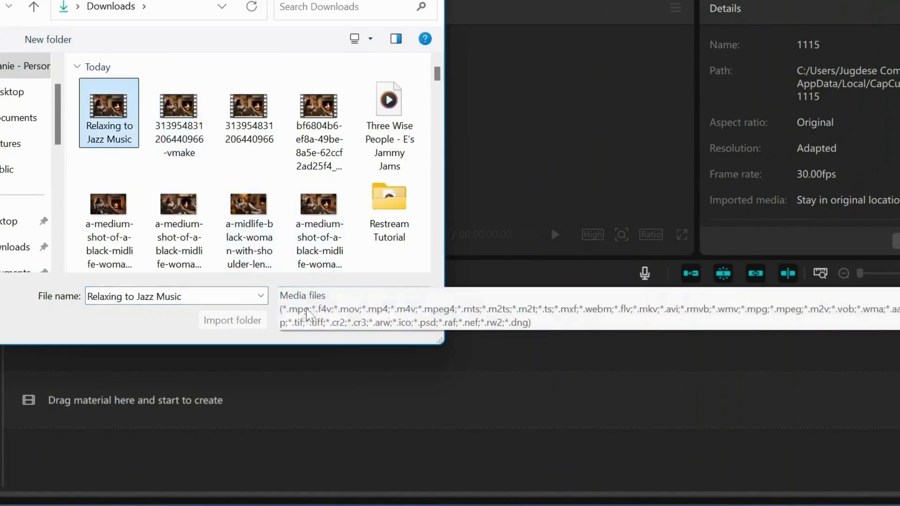
{"action": "left_click", "coordinate": [290, 323]}
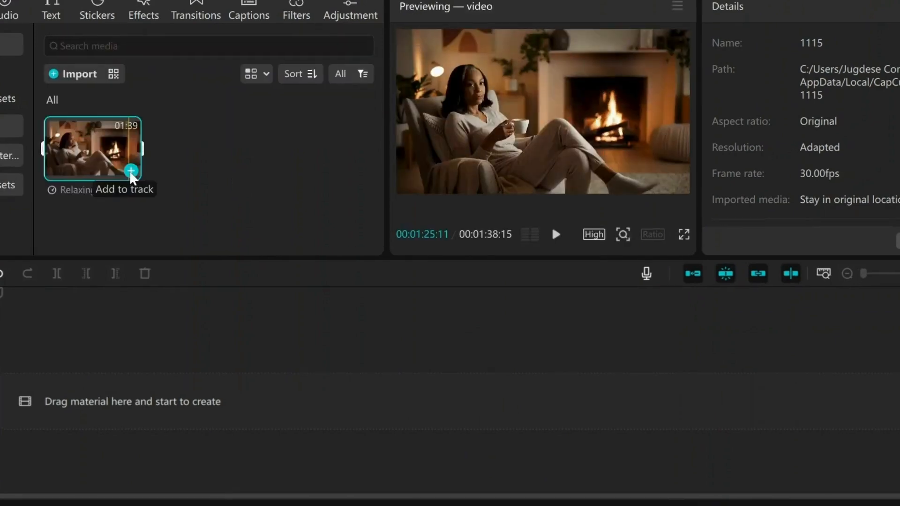
{"action": "left_click", "coordinate": [132, 171]}
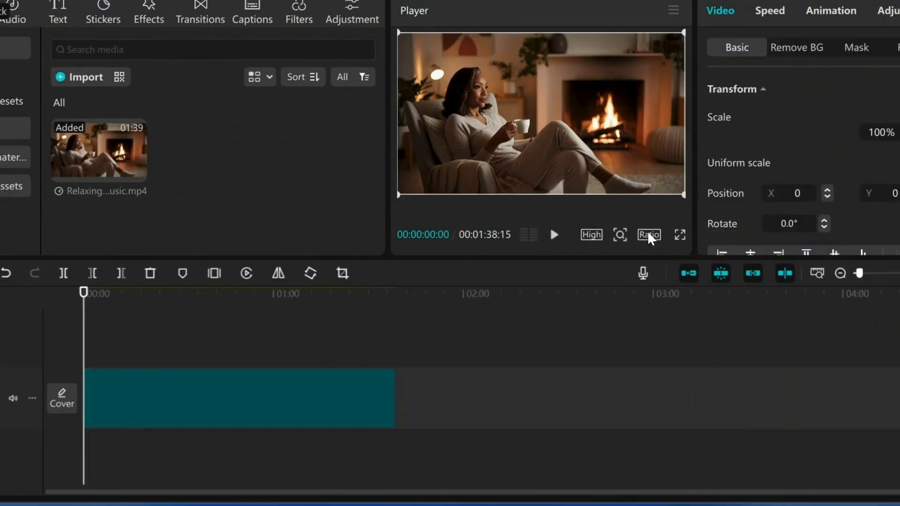
Step: Set the project's aspect ratio to 16:9 and play the first seconds of the video
{"action": "left_click", "coordinate": [649, 235]}
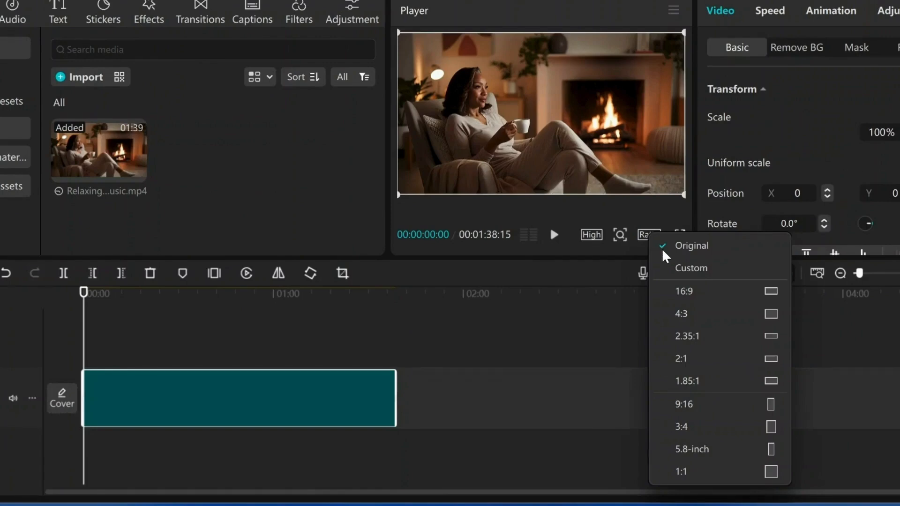
{"action": "left_click", "coordinate": [680, 292]}
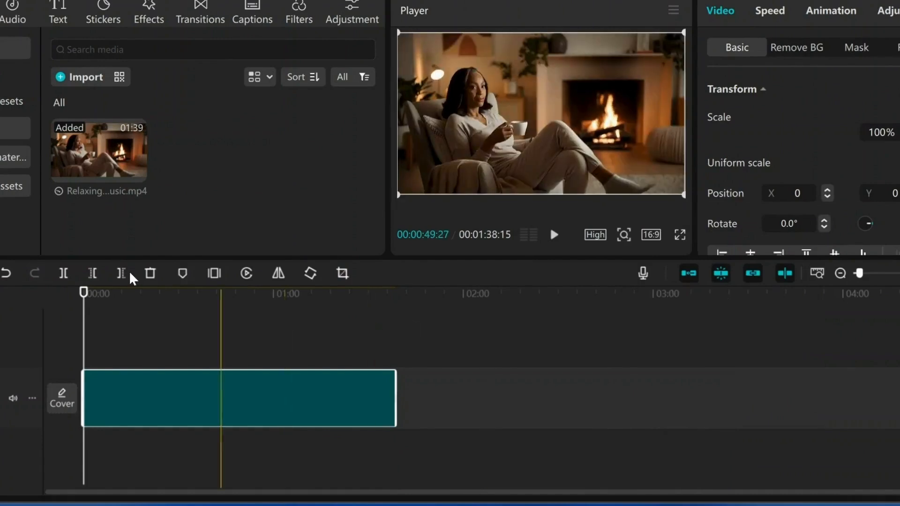
{"action": "left_click", "coordinate": [553, 236]}
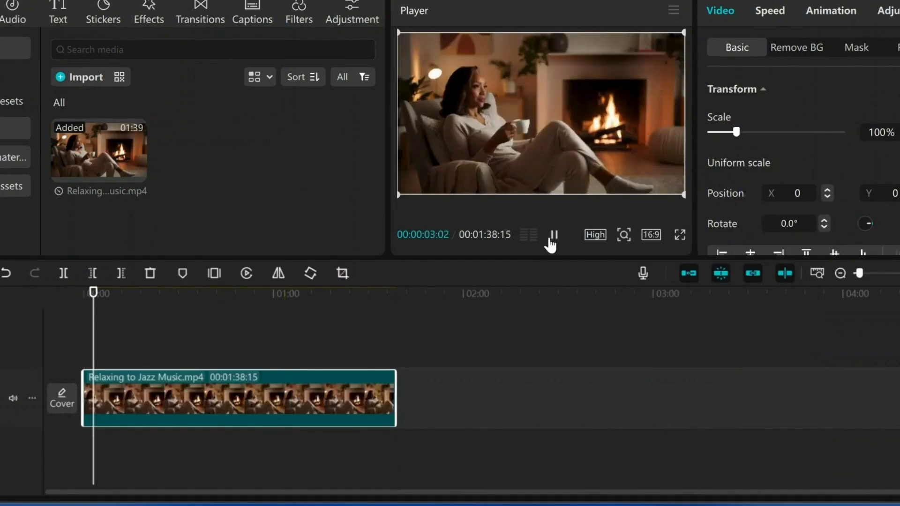
{"action": "left_click", "coordinate": [552, 237]}
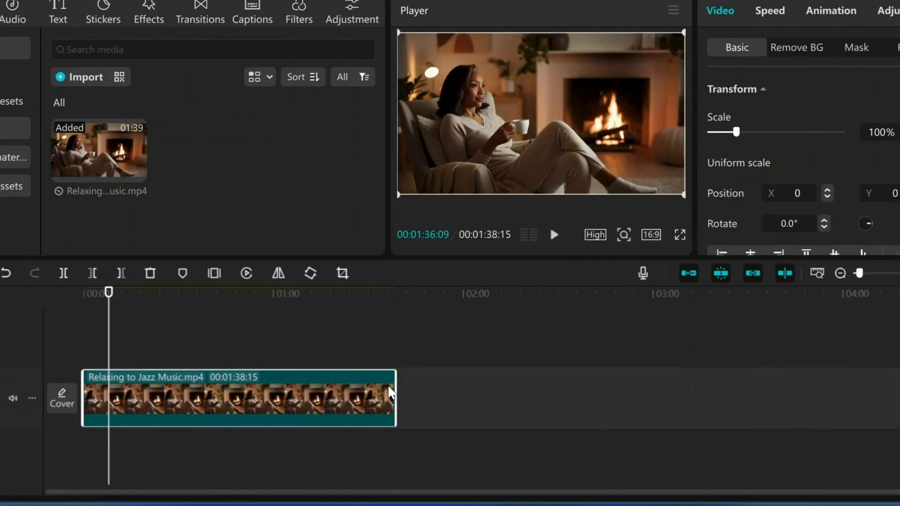
Step: Place a copy of the video clip directly after the original and add a Mix transition between the two clips
{"action": "right_click", "coordinate": [388, 393]}
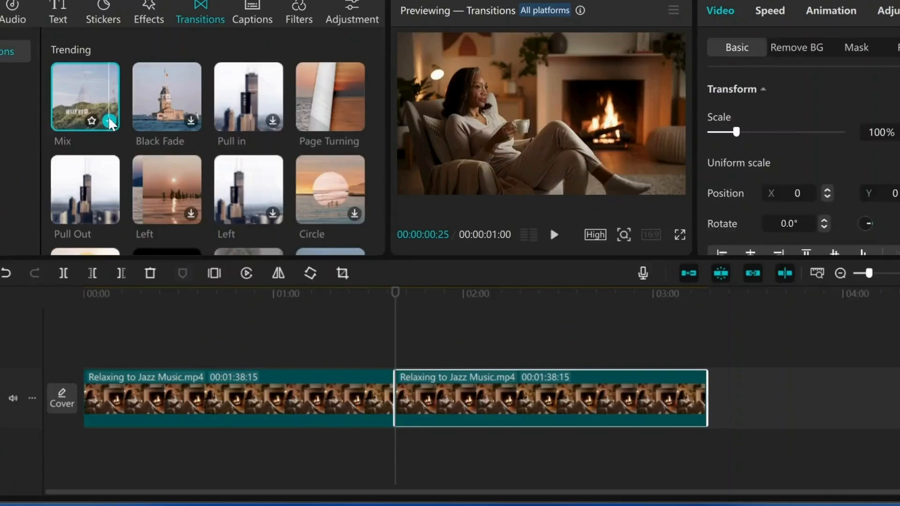
{"action": "left_click", "coordinate": [230, 134]}
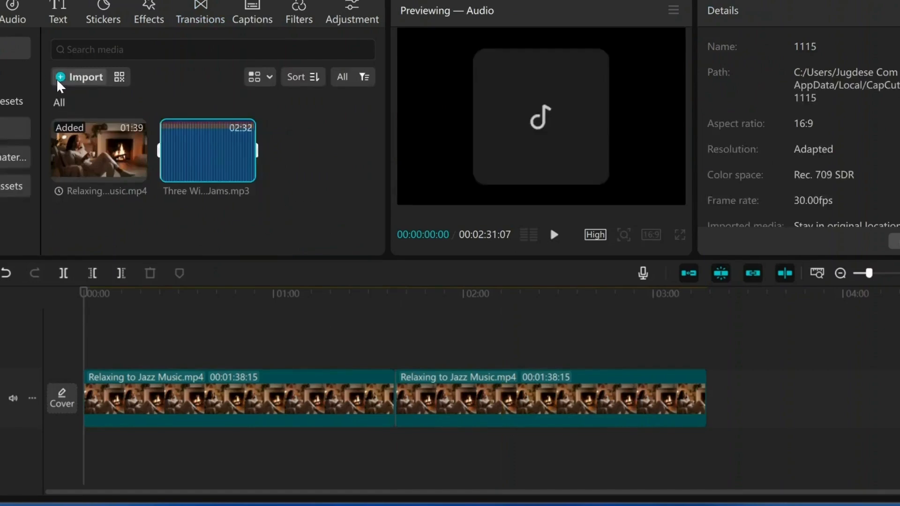
Step: Import the Peacefully and Los Encinos Calm Jazz tracks and place Three Wise People under the video from the timeline's start
{"action": "left_click", "coordinate": [58, 79]}
{"action": "left_click", "coordinate": [96, 114]}
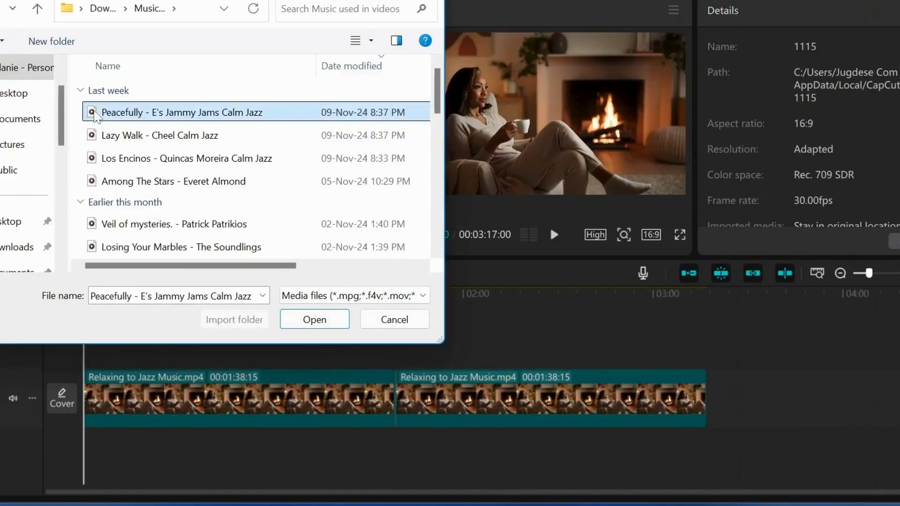
{"action": "left_click", "coordinate": [141, 158]}
{"action": "left_click", "coordinate": [314, 320]}
{"action": "left_click_drag", "start_coordinate": [99, 201], "coordinate": [157, 356]}
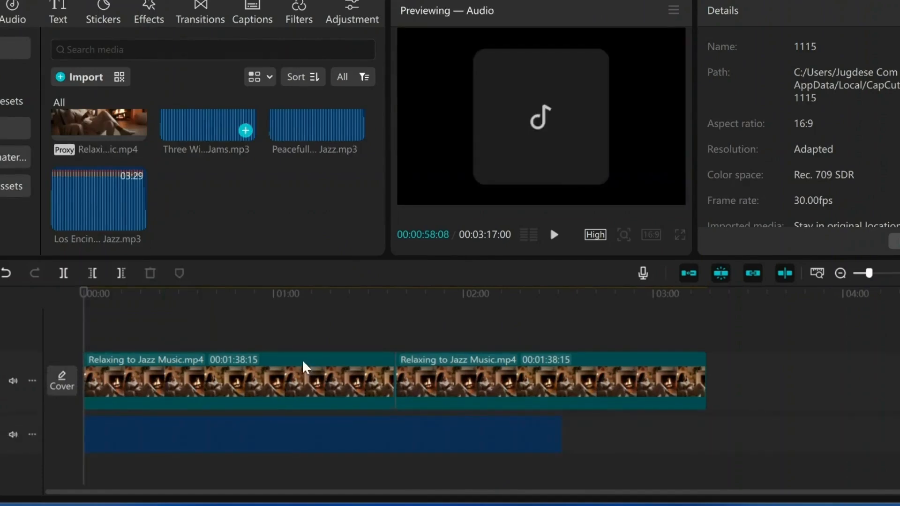
Step: Play the fading end of the Three Wise People track and delete its remainder after 00:02:29:19
{"action": "scroll", "coordinate": [305, 365], "scroll_direction": "up", "scroll_amount": 3}
{"action": "left_click_drag", "start_coordinate": [308, 493], "coordinate": [498, 493]}
{"action": "left_click", "coordinate": [690, 335]}
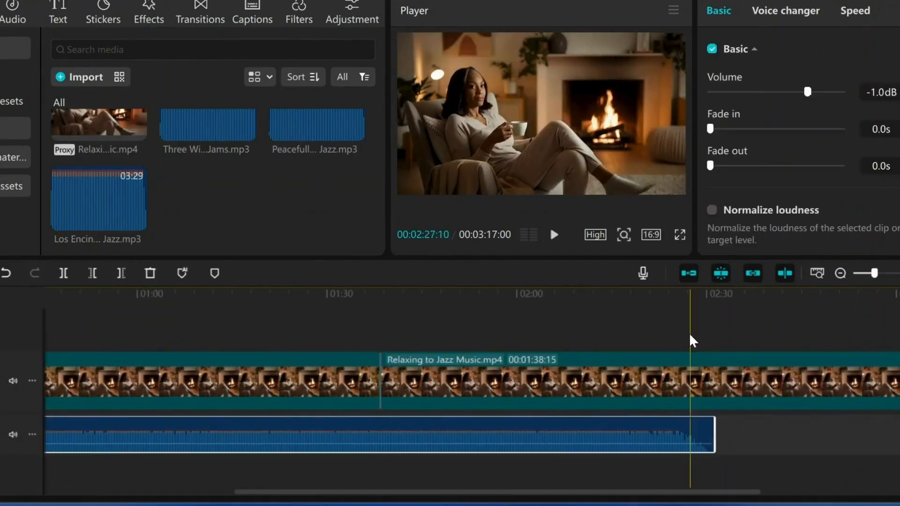
{"action": "left_click", "coordinate": [555, 236]}
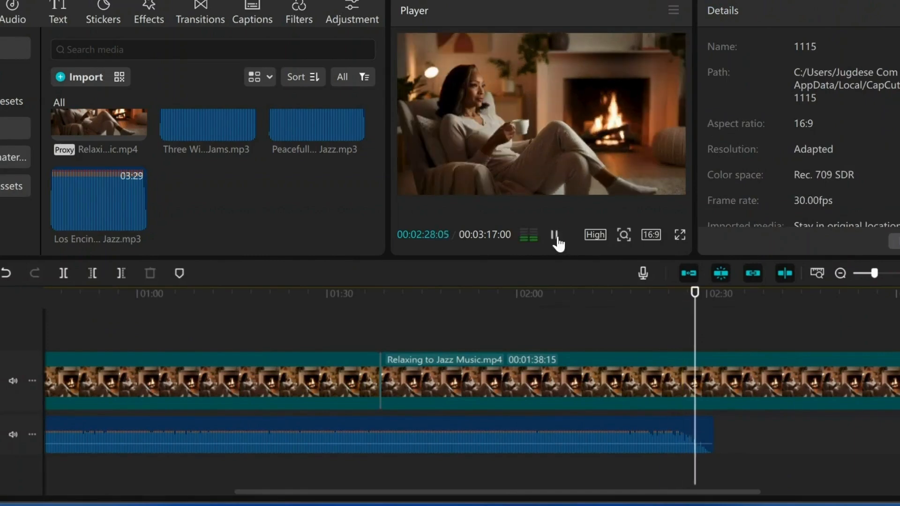
{"action": "left_click", "coordinate": [557, 240]}
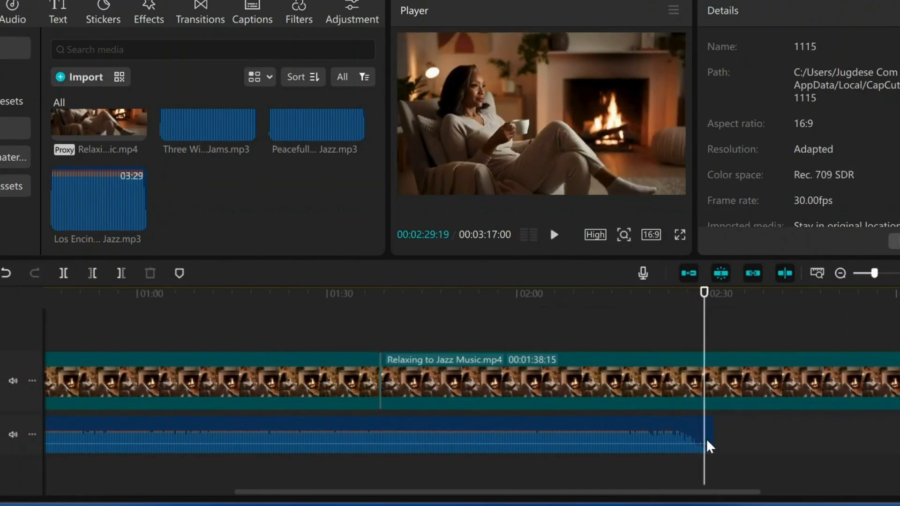
{"action": "left_click", "coordinate": [899, 273]}
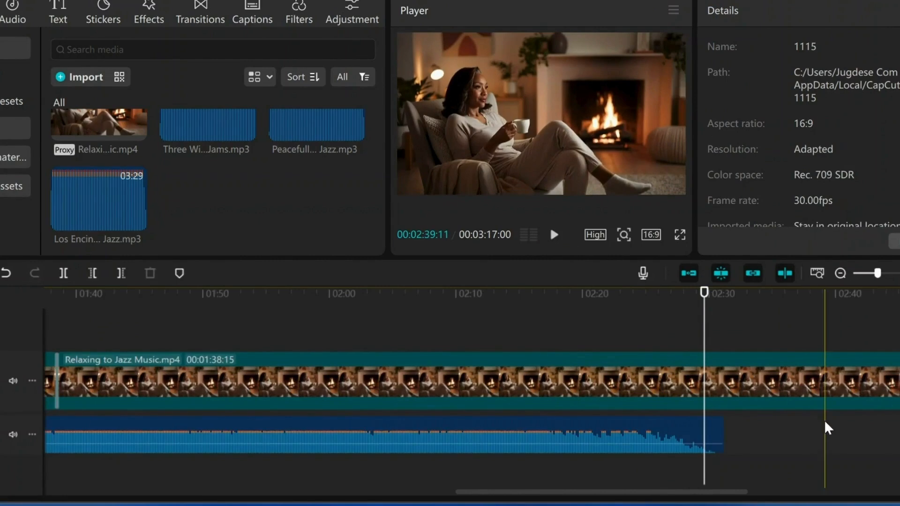
{"action": "left_click", "coordinate": [685, 429]}
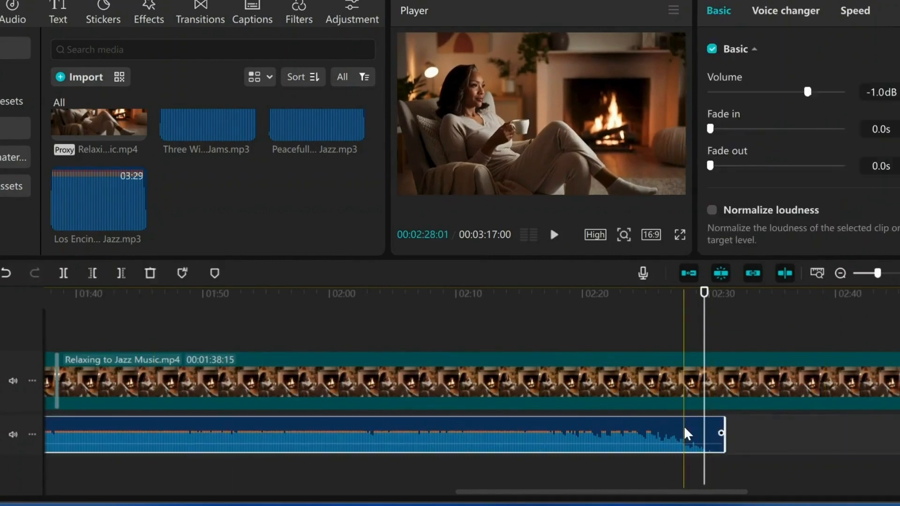
{"action": "left_click", "coordinate": [121, 273]}
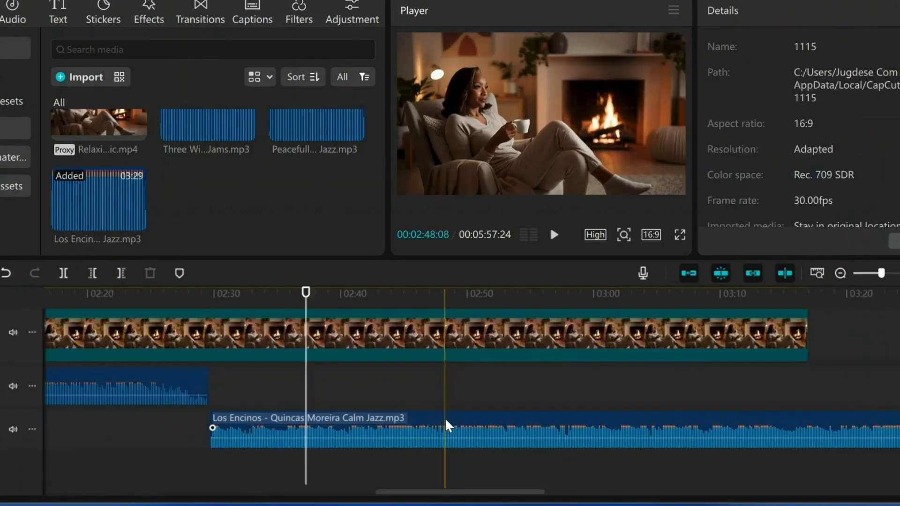
Step: Place Los Encinos directly after the first music track, set its volume to -1.0 dB and listen to the changeover
{"action": "left_click_drag", "start_coordinate": [448, 424], "coordinate": [451, 387]}
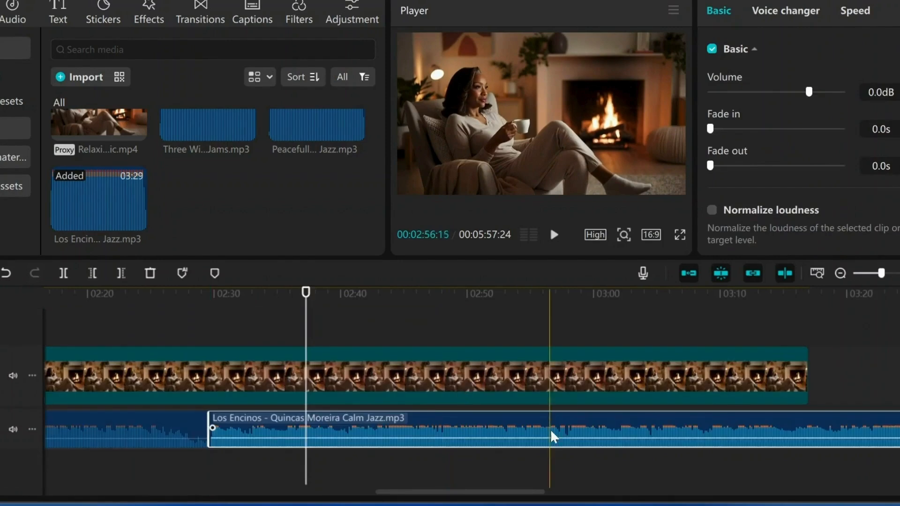
{"action": "left_click_drag", "start_coordinate": [808, 92], "coordinate": [807, 91]}
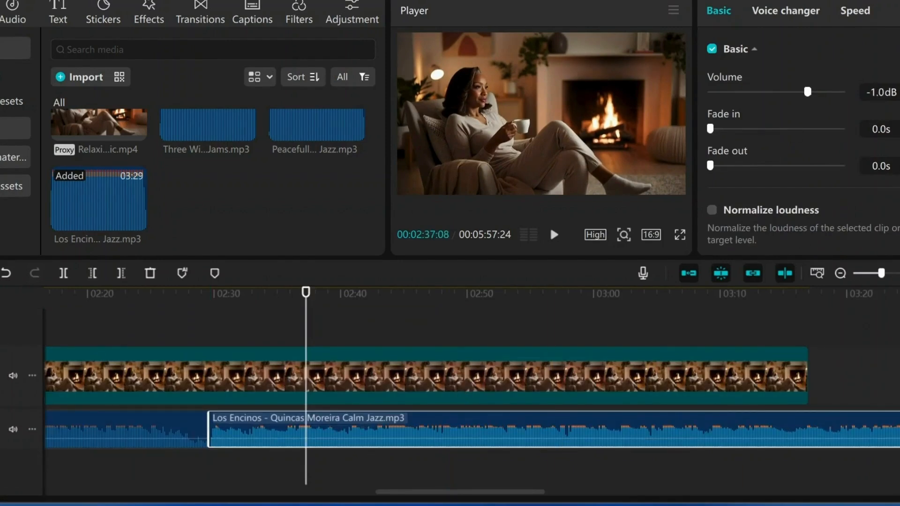
{"action": "left_click", "coordinate": [112, 299]}
{"action": "left_click", "coordinate": [554, 234]}
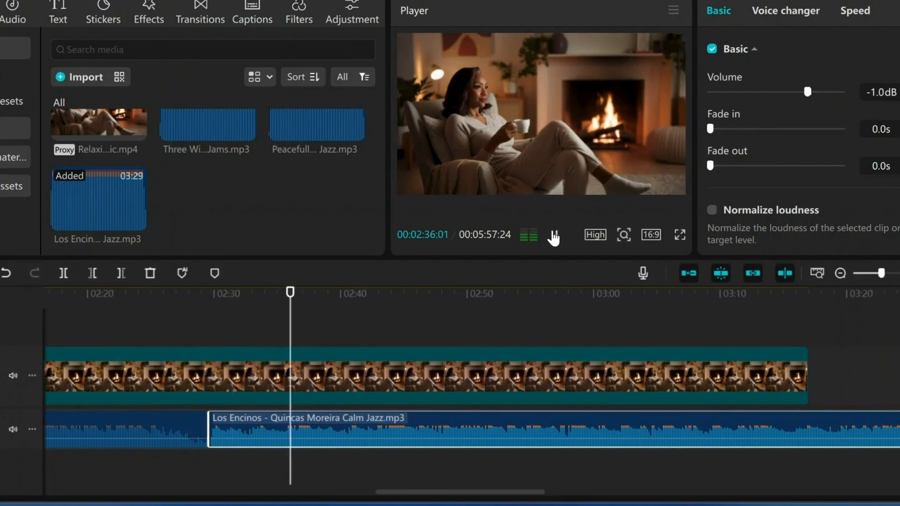
Step: Append a third copy of Relaxing to Jazz Music.mp4 after the second clip and add a Mix transition between them
{"action": "right_click", "coordinate": [779, 370]}
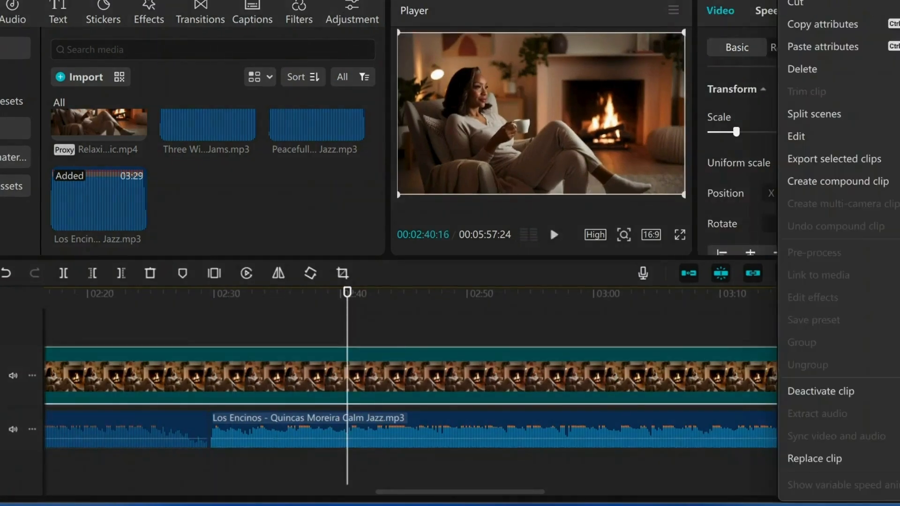
{"action": "left_click", "coordinate": [824, 392]}
{"action": "left_click", "coordinate": [839, 409]}
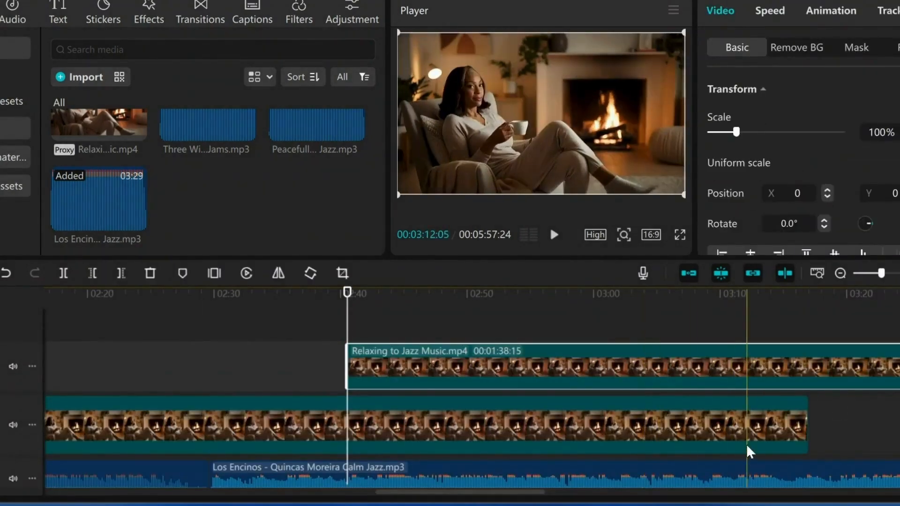
{"action": "scroll", "coordinate": [747, 444], "scroll_direction": "down", "scroll_amount": 1}
{"action": "left_click_drag", "start_coordinate": [696, 333], "coordinate": [290, 395]}
{"action": "left_click_drag", "start_coordinate": [567, 497], "coordinate": [485, 489]}
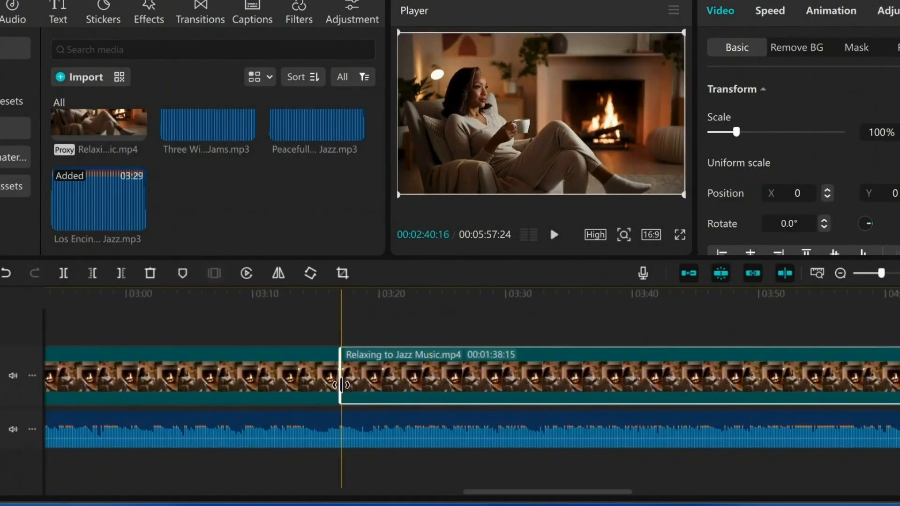
{"action": "left_click", "coordinate": [197, 18]}
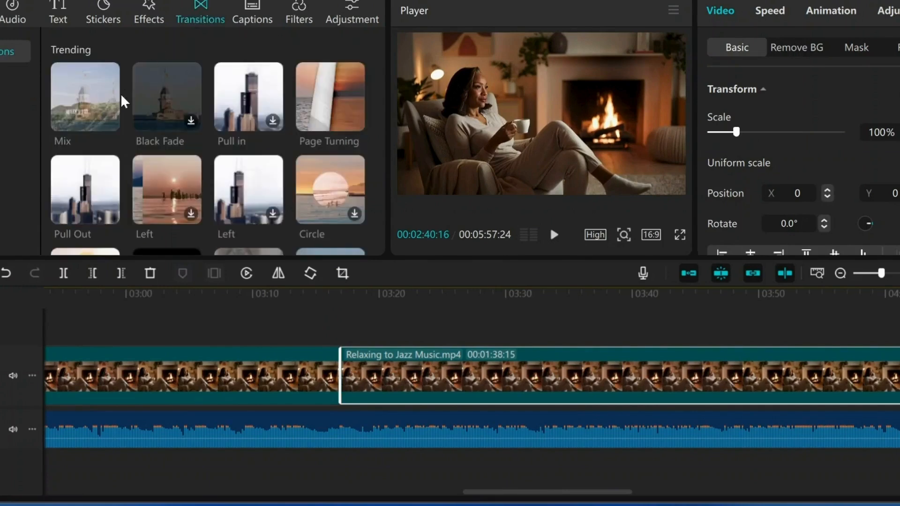
{"action": "left_click", "coordinate": [111, 122]}
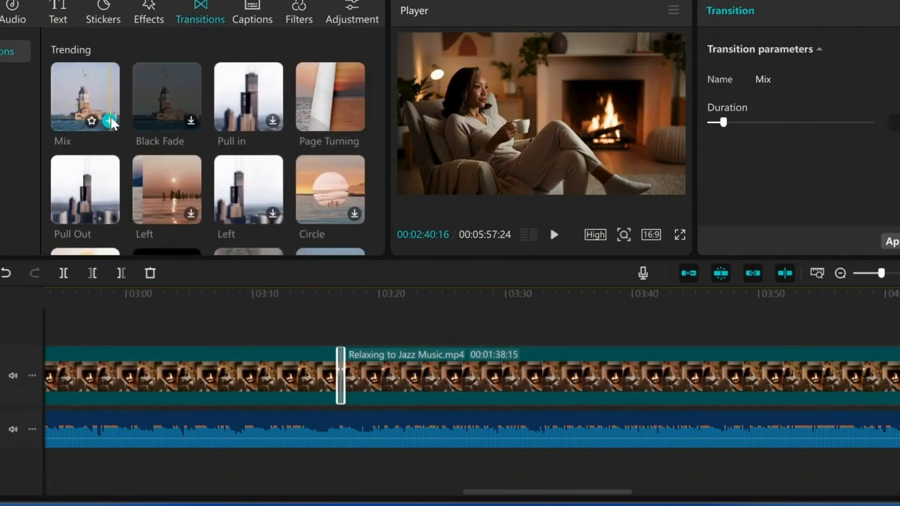
Step: Add a fourth copy of the video clip at the end of the video track so it extends past the music
{"action": "left_click", "coordinate": [841, 273]}
{"action": "left_click", "coordinate": [840, 275]}
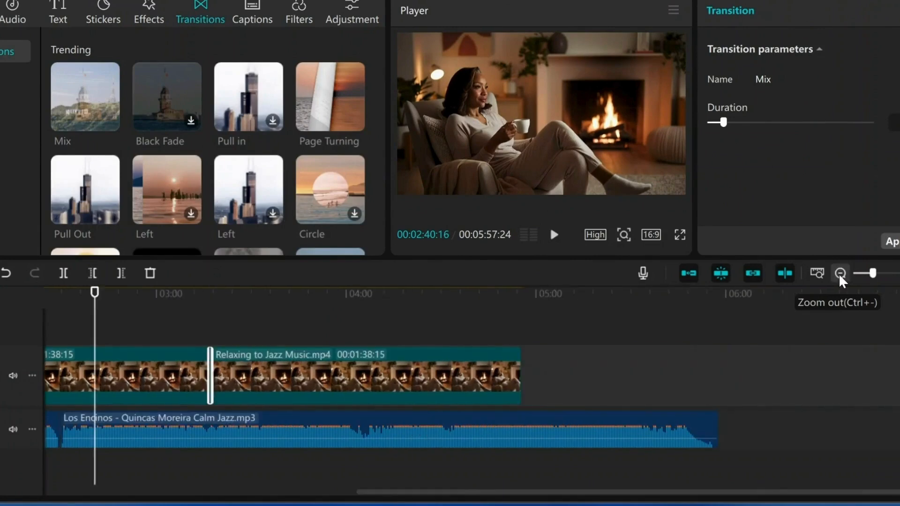
{"action": "left_click_drag", "start_coordinate": [600, 358], "coordinate": [588, 412]}
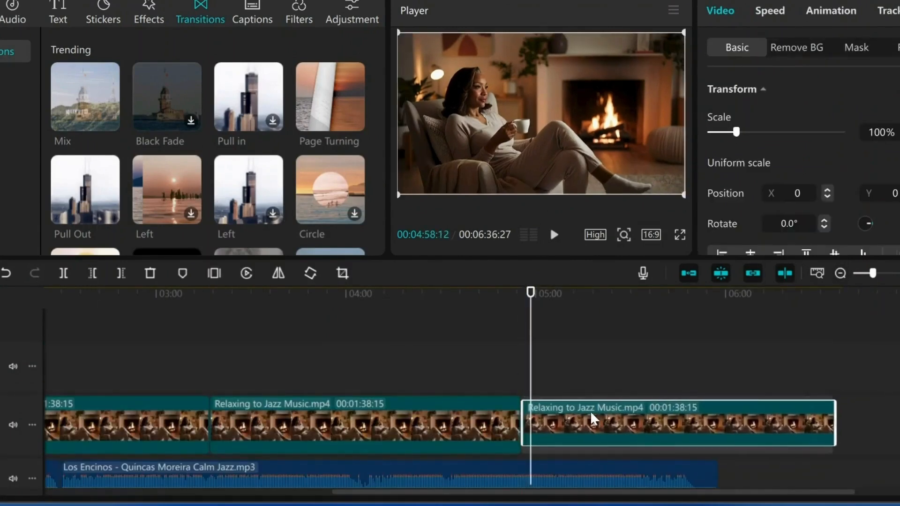
Step: Play the end of Los Encinos, and trim both that track and the last video clip to end at 00:05:51:24
{"action": "left_click_drag", "start_coordinate": [531, 298], "coordinate": [662, 315]}
{"action": "left_click", "coordinate": [555, 236]}
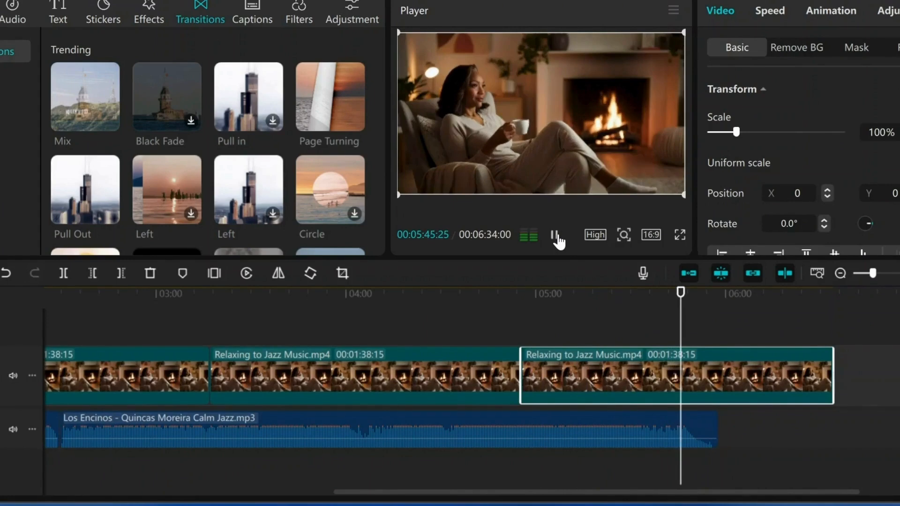
{"action": "left_click", "coordinate": [555, 236]}
{"action": "left_click", "coordinate": [701, 433]}
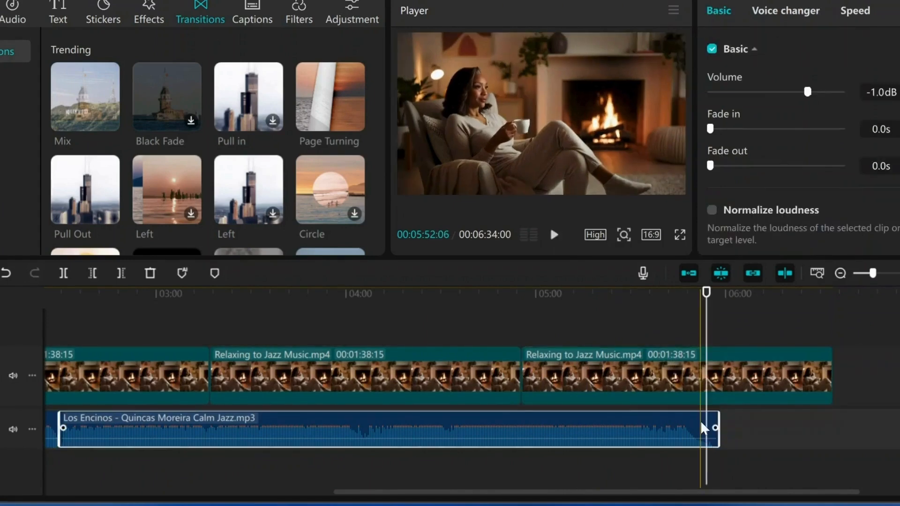
{"action": "left_click", "coordinate": [121, 274]}
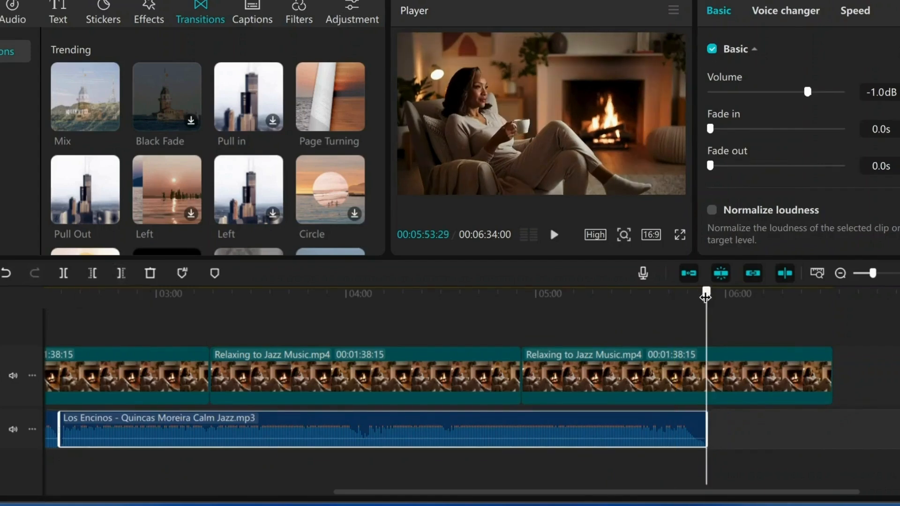
{"action": "left_click_drag", "start_coordinate": [705, 297], "coordinate": [699, 297]}
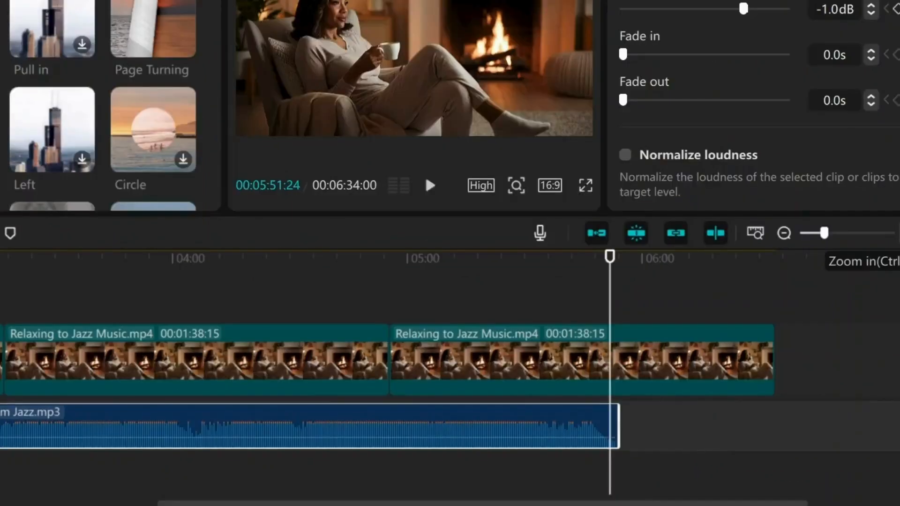
{"action": "left_click", "coordinate": [899, 233]}
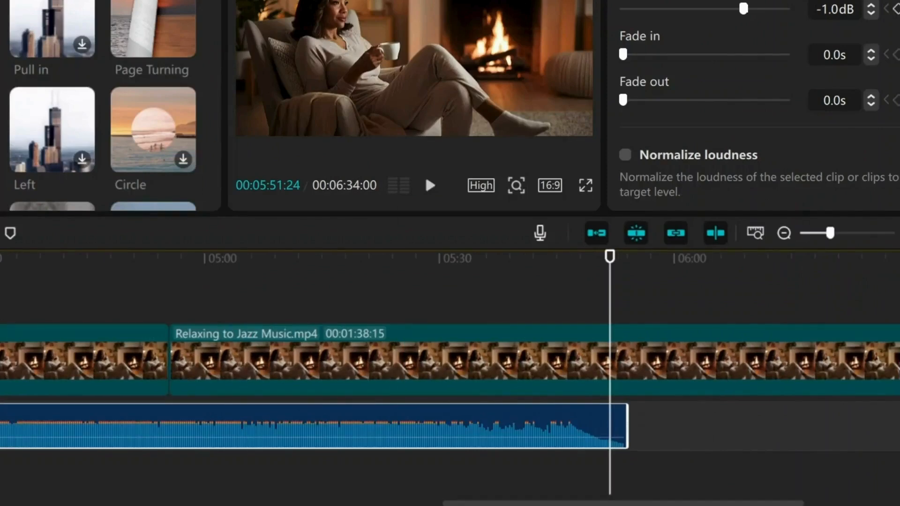
{"action": "key", "text": "w"}
{"action": "left_click", "coordinate": [630, 360]}
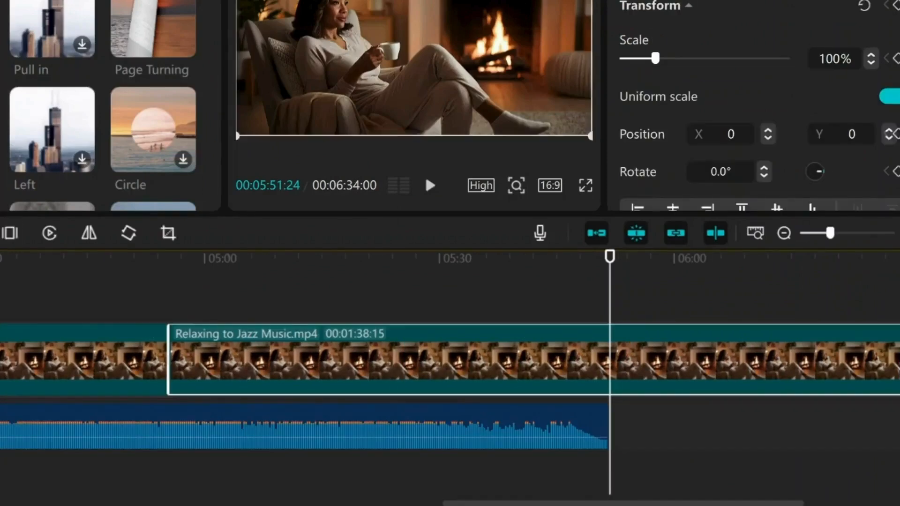
{"action": "key", "text": "w"}
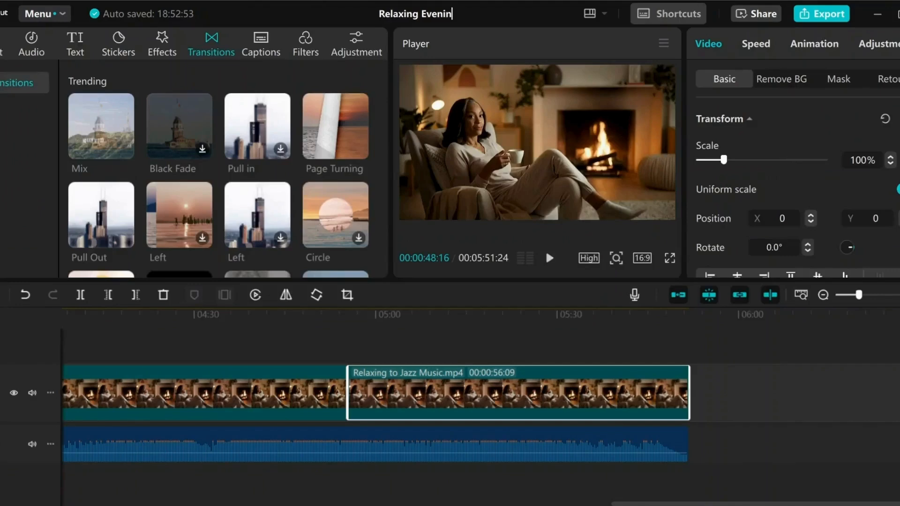
Step: Rename the project as Relaxing Evening Jazz
{"action": "type", "text": "g J"}
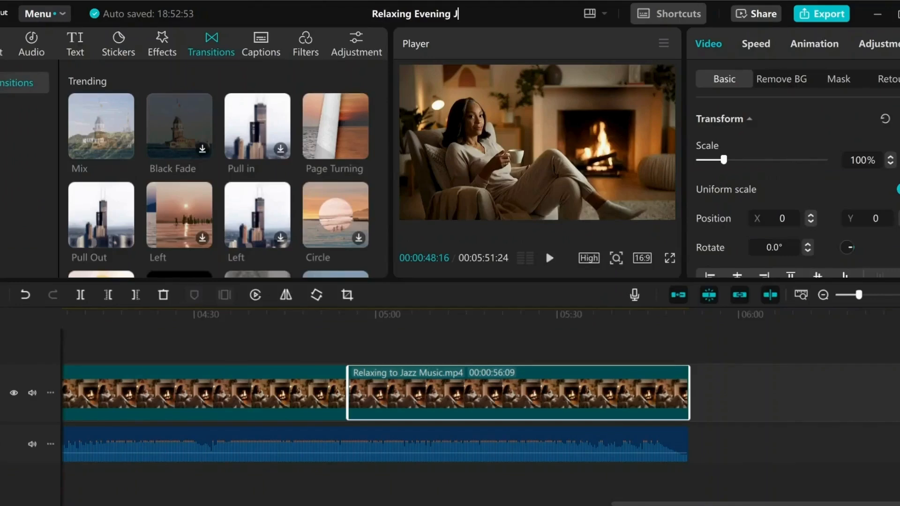
{"action": "type", "text": "azz"}
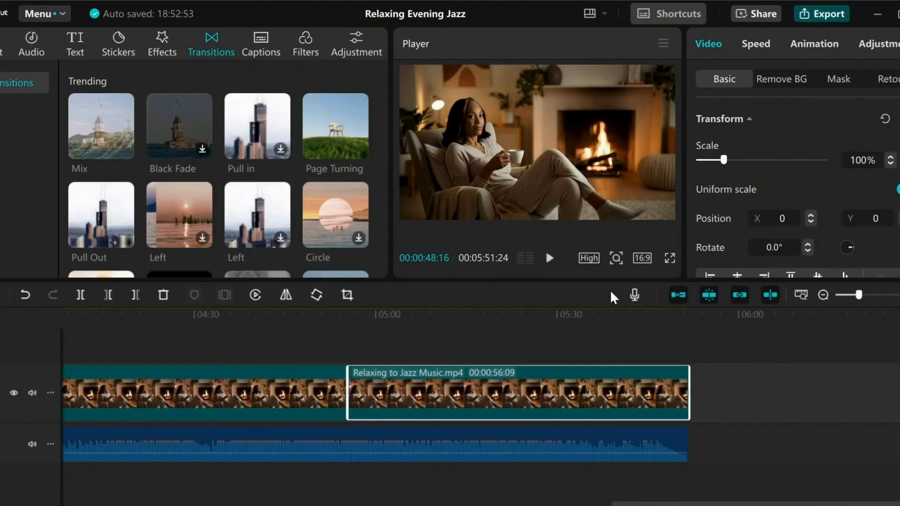
Step: Export the Relaxing Evening Jazz project as a 1080P H.264 mp4 at 30fps with the Recommended bit rate
{"action": "key", "text": "ctrl+e"}
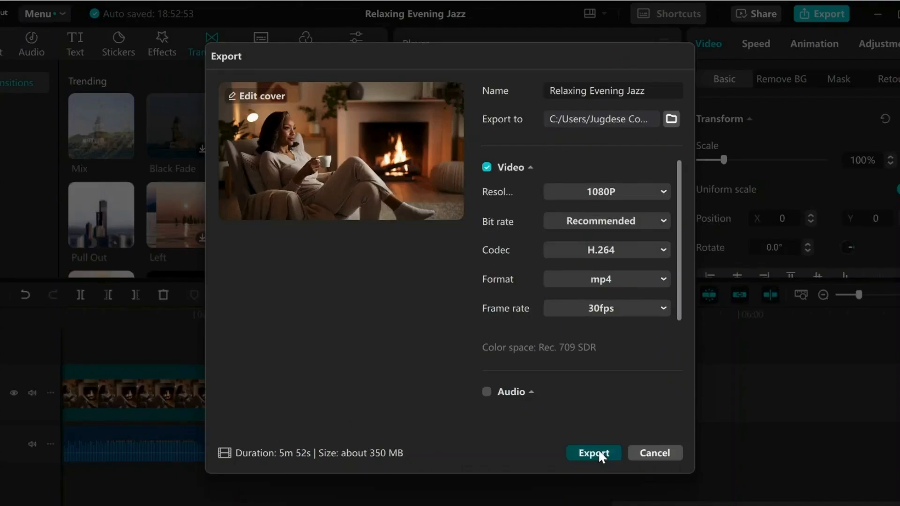
{"action": "left_click", "coordinate": [598, 453]}
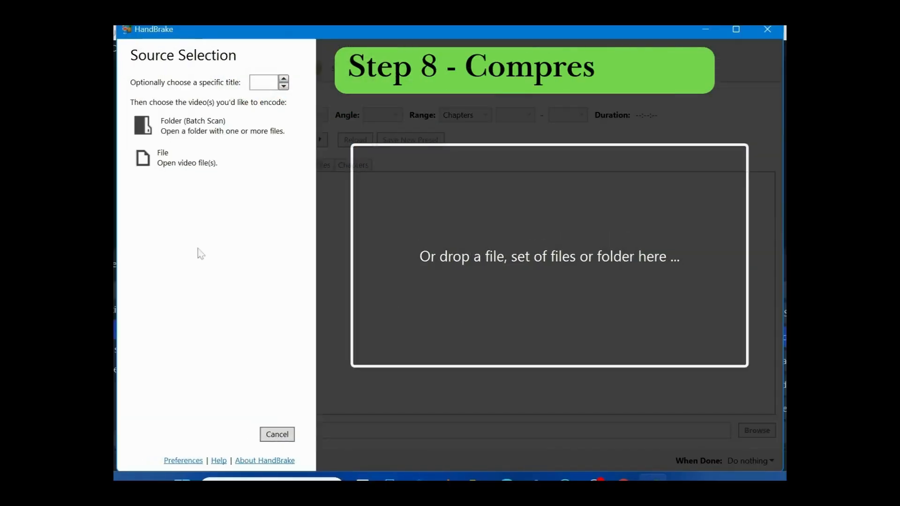
Step: In HandBrake, load the Relaxing Evening Jazz video from the Downloads folder as the source file
{"action": "left_click", "coordinate": [178, 163]}
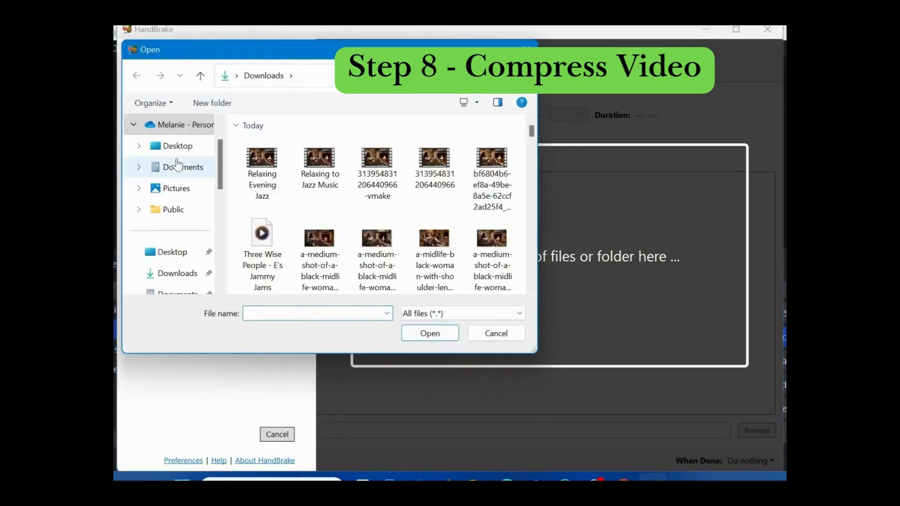
{"action": "left_click", "coordinate": [262, 169]}
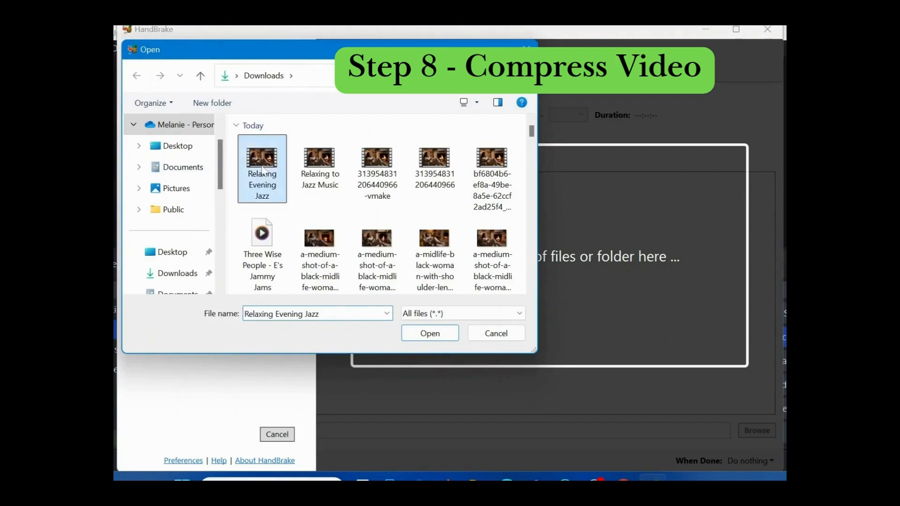
{"action": "left_click", "coordinate": [445, 334]}
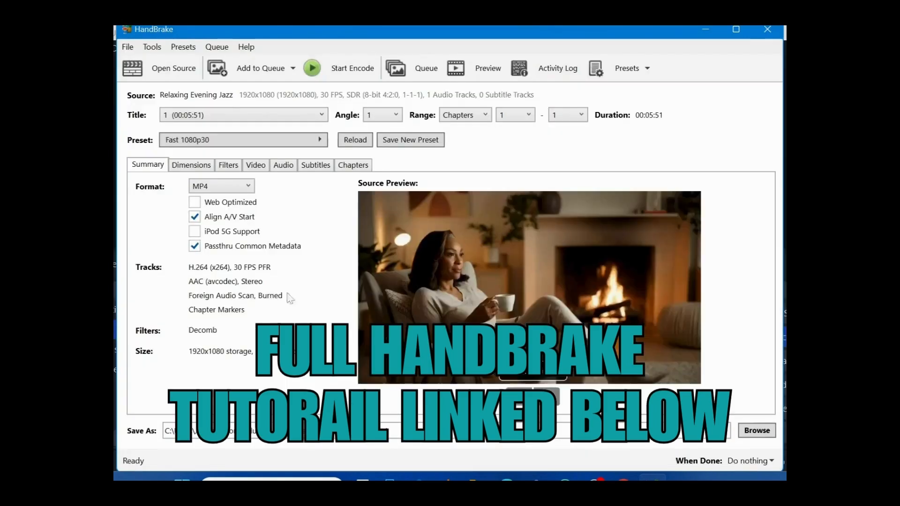
Step: Apply the YT Videos custom preset and review its dimensions and video quality settings
{"action": "left_click", "coordinate": [320, 143]}
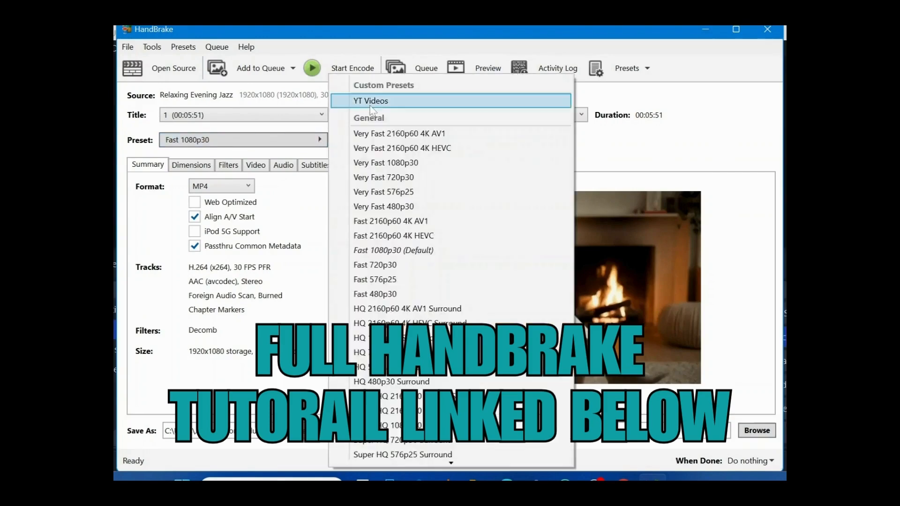
{"action": "left_click", "coordinate": [371, 105]}
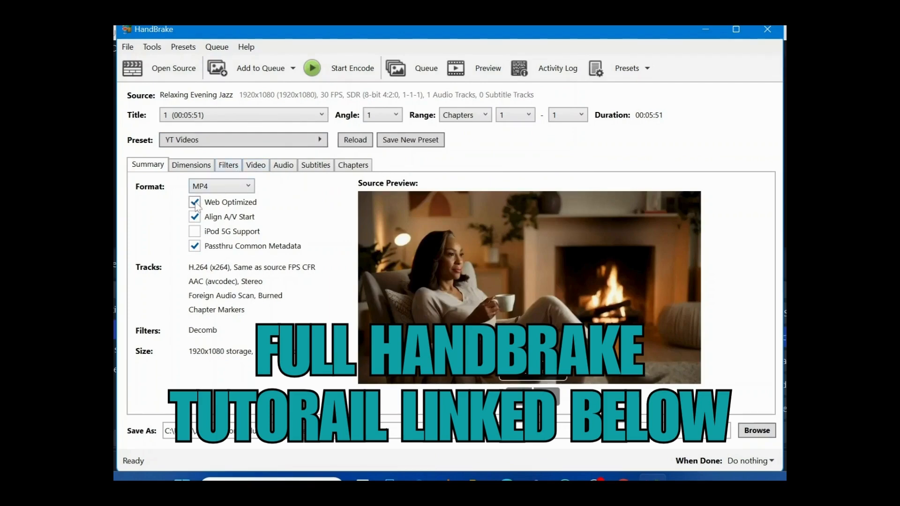
{"action": "mouse_move", "coordinate": [196, 207]}
{"action": "left_click", "coordinate": [191, 167]}
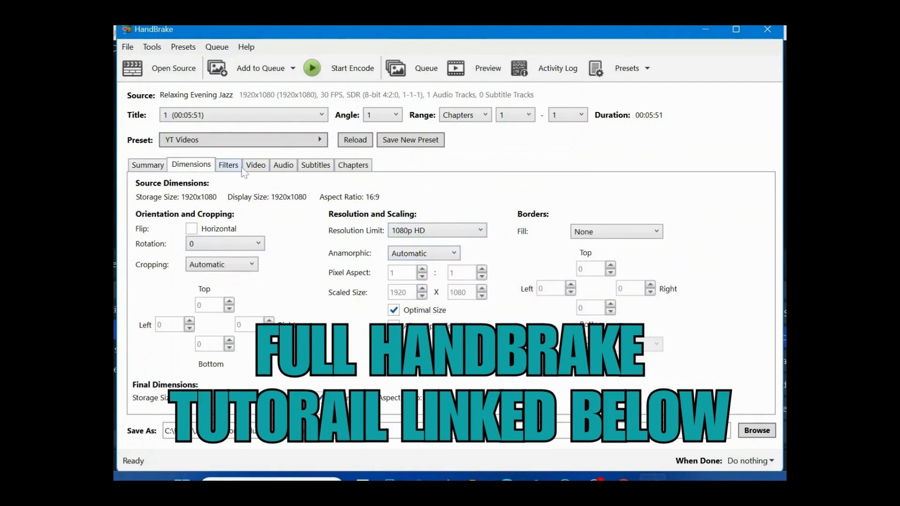
{"action": "left_click", "coordinate": [257, 167]}
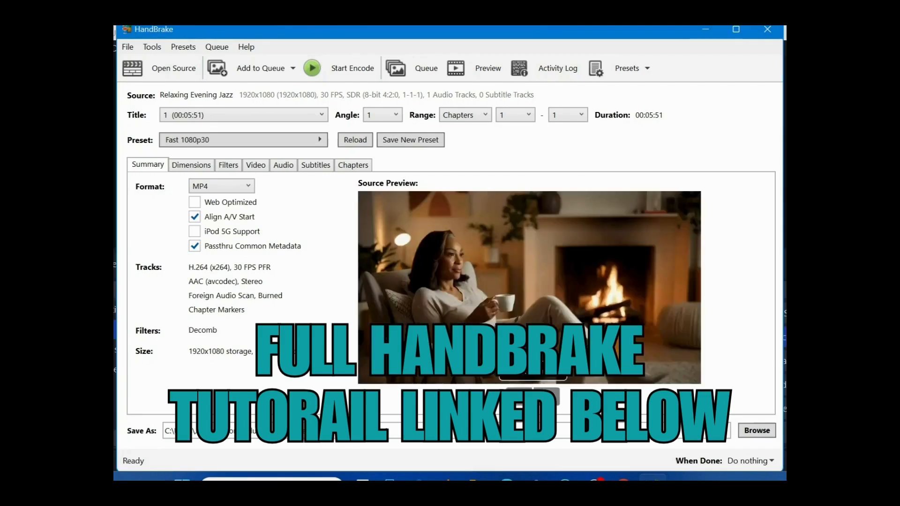
{"action": "left_click", "coordinate": [320, 141]}
{"action": "left_click", "coordinate": [370, 98]}
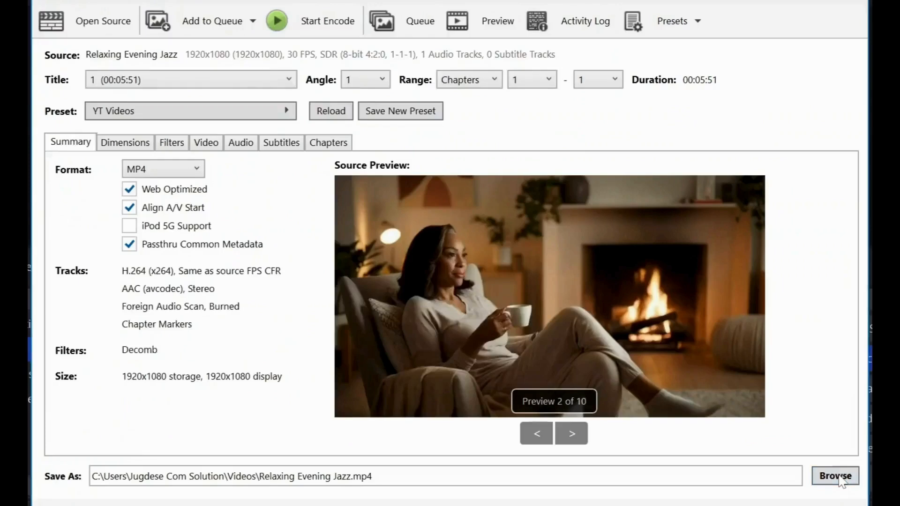
Step: Set the output file to be saved in Downloads as Relaxing Evening Jazz compressed in mp4 format
{"action": "left_click", "coordinate": [757, 430]}
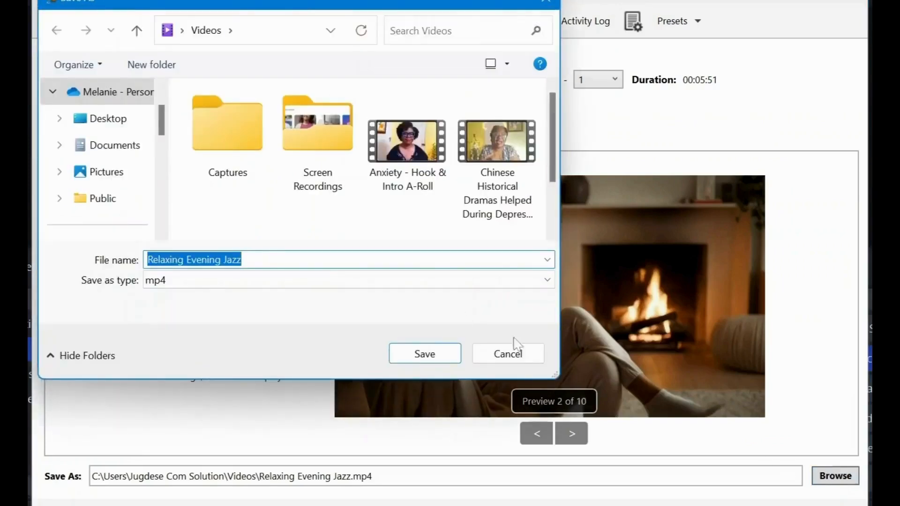
{"action": "scroll", "coordinate": [92, 203], "scroll_direction": "down", "scroll_amount": 1}
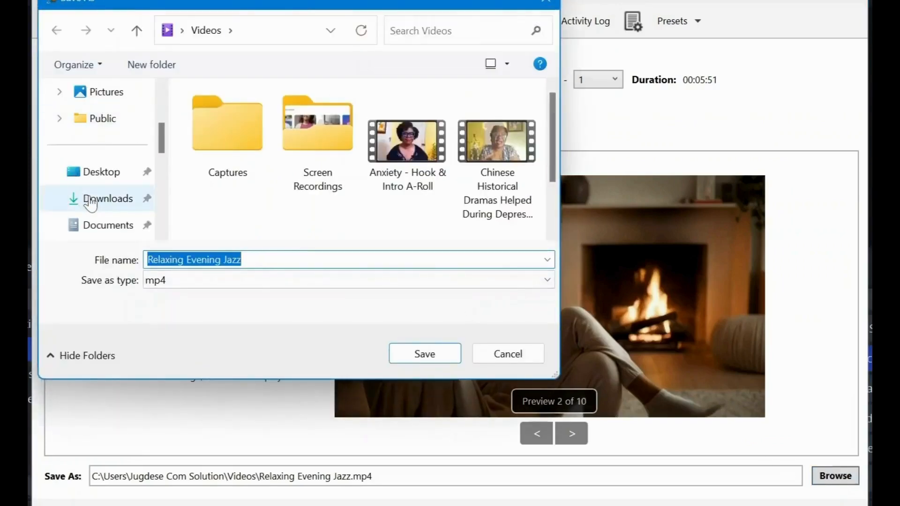
{"action": "left_click", "coordinate": [91, 201]}
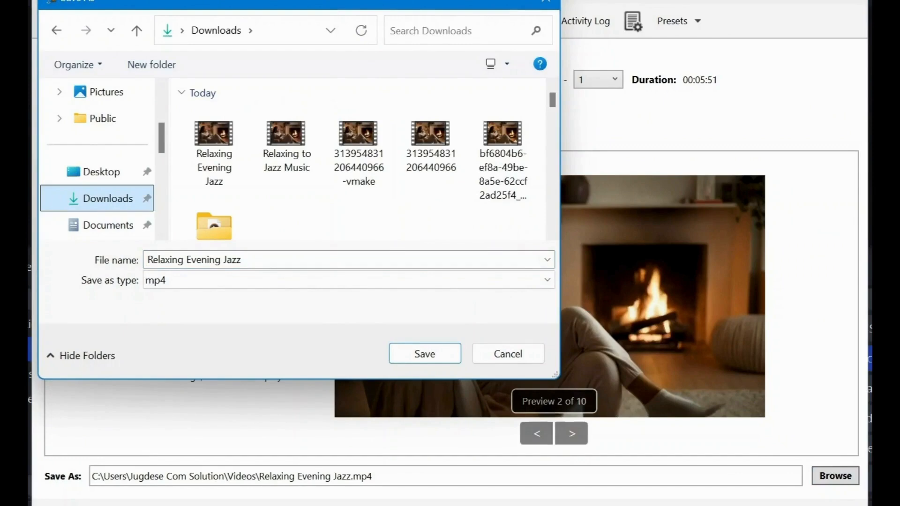
{"action": "left_click", "coordinate": [245, 260]}
{"action": "left_click", "coordinate": [245, 260]}
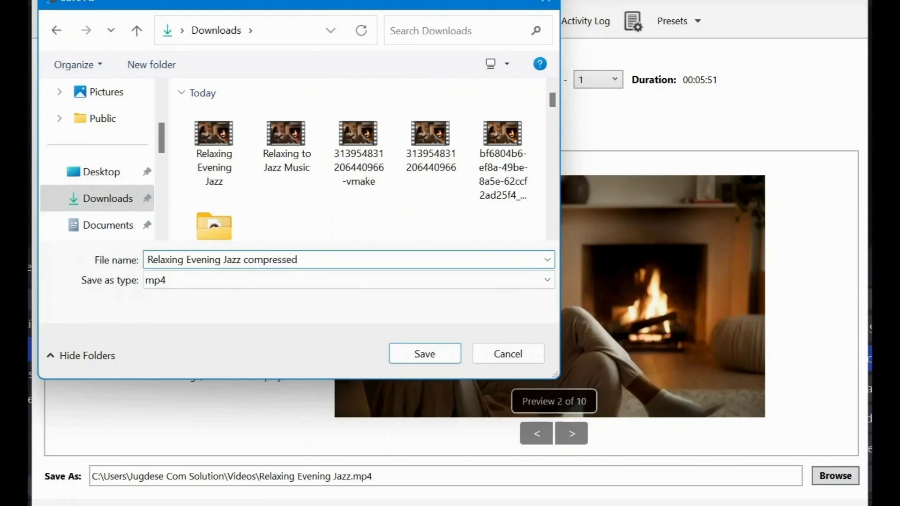
{"action": "type", "text": "compressed"}
{"action": "left_click", "coordinate": [454, 355]}
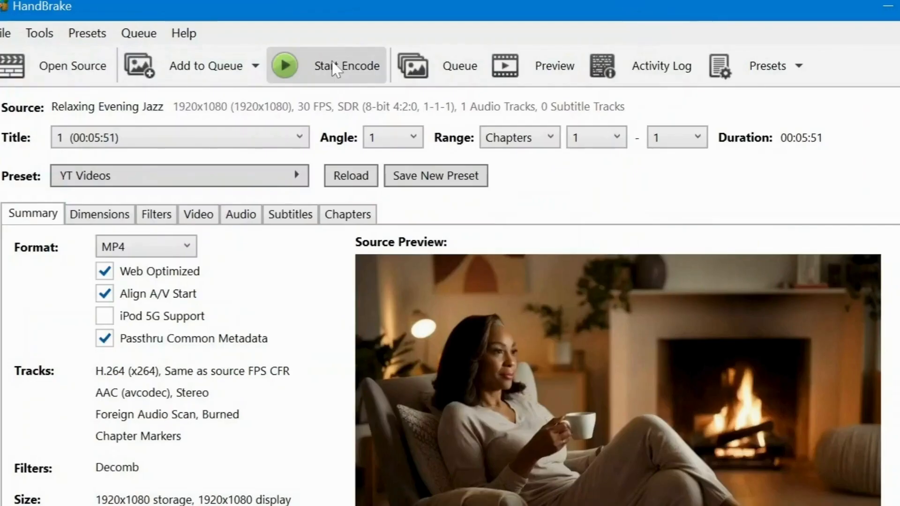
Step: Start the encode, and select the compressed video in the Downloads folder to compare its file size
{"action": "left_click", "coordinate": [332, 62]}
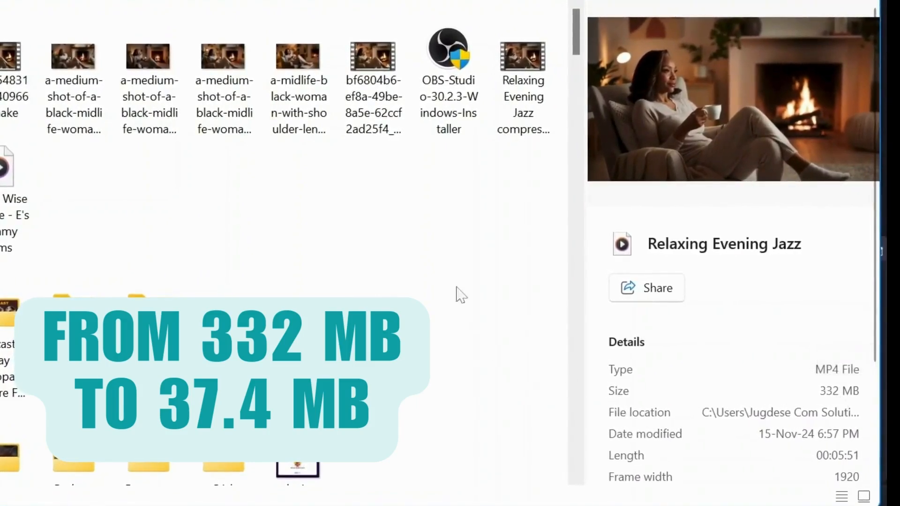
{"action": "left_click", "coordinate": [537, 71]}
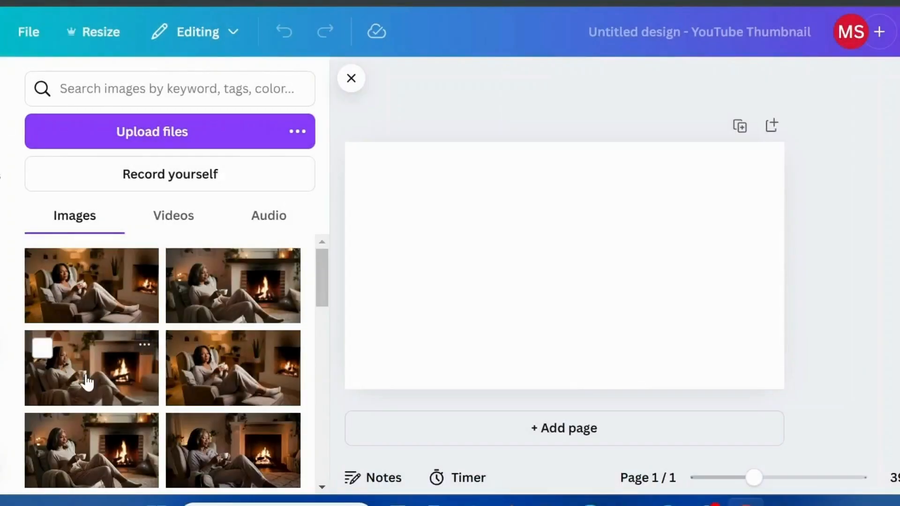
Step: In Canva, add the uploaded fireplace image to the blank YouTube thumbnail and set it as the page background
{"action": "left_click", "coordinate": [114, 384]}
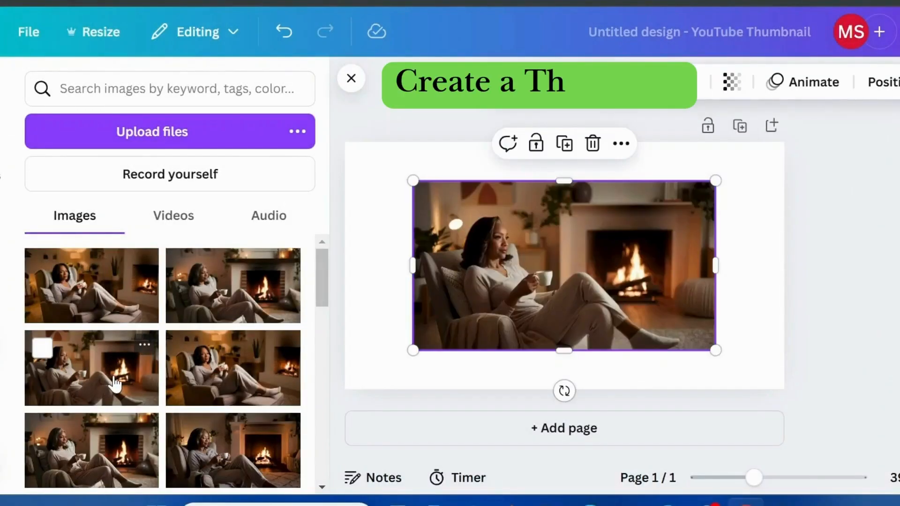
{"action": "left_click", "coordinate": [620, 144]}
{"action": "scroll", "coordinate": [689, 288], "scroll_direction": "down", "scroll_amount": 3}
{"action": "left_click", "coordinate": [731, 399]}
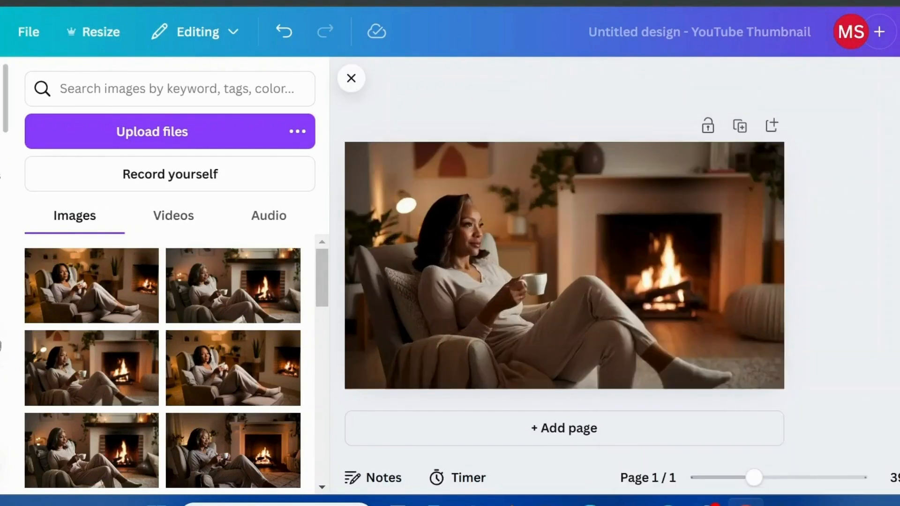
Step: Add a heading reading Relaxing Jazz at font size 99.9 and widen its box so the text fits on one line
{"action": "left_click", "coordinate": [2, 235]}
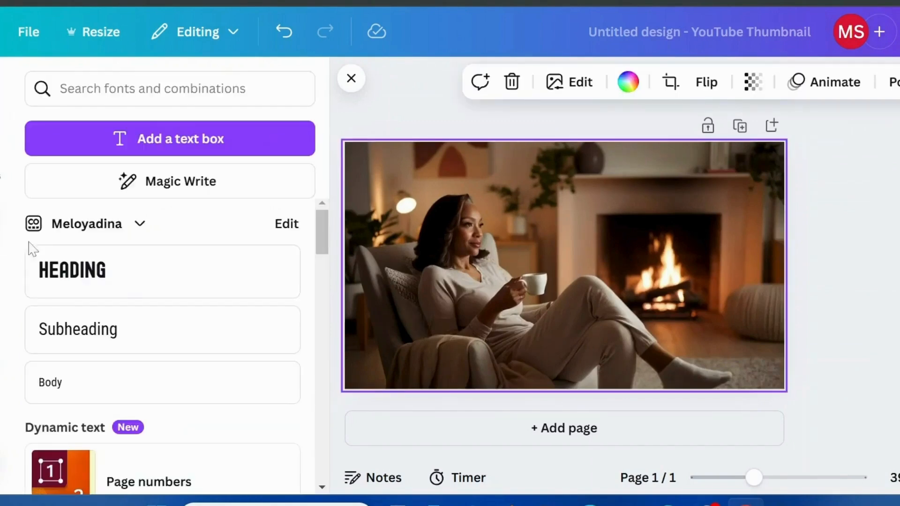
{"action": "left_click", "coordinate": [83, 287]}
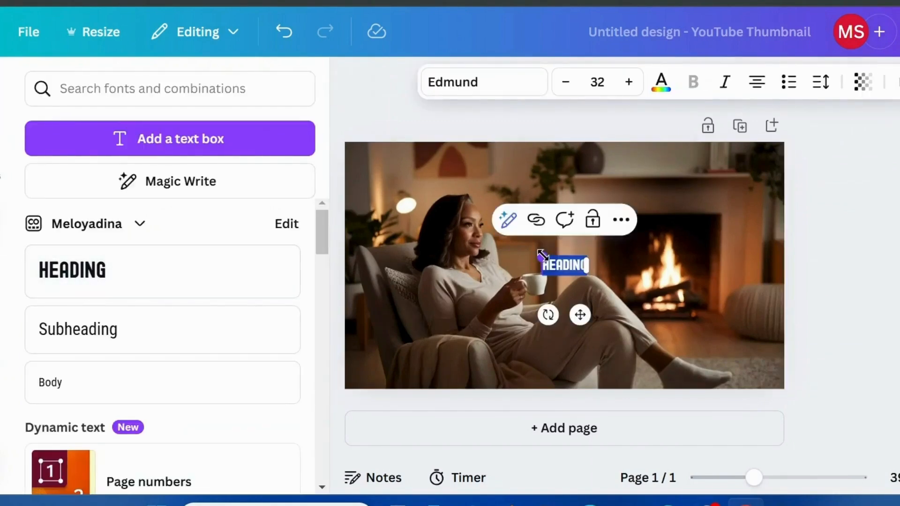
{"action": "left_click_drag", "start_coordinate": [542, 255], "coordinate": [445, 218]}
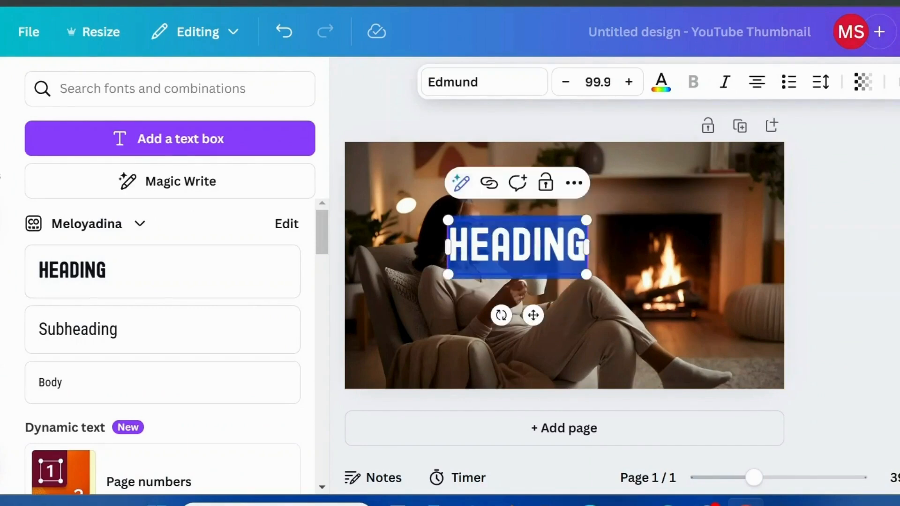
{"action": "left_click_drag", "start_coordinate": [587, 246], "coordinate": [691, 247]}
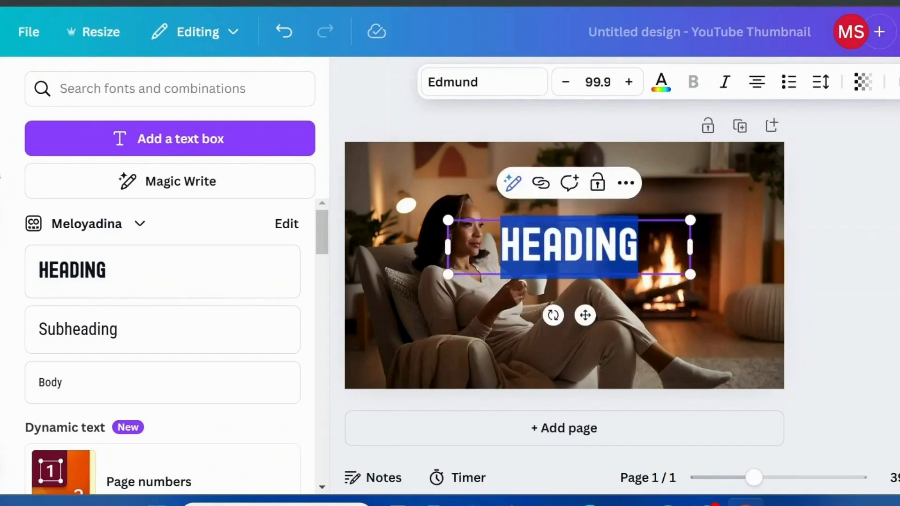
{"action": "type", "text": "RELAXING JAZZ"}
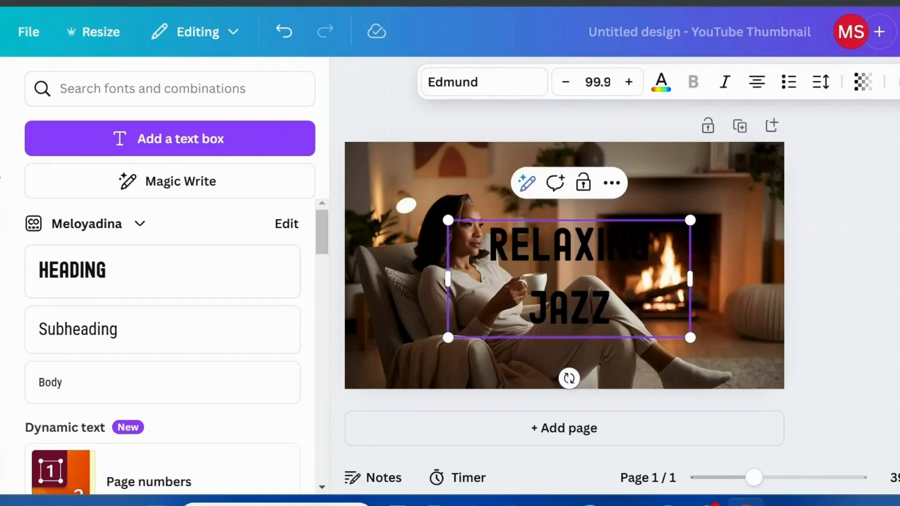
{"action": "left_click_drag", "start_coordinate": [690, 281], "coordinate": [733, 248]}
{"action": "left_click", "coordinate": [609, 309]}
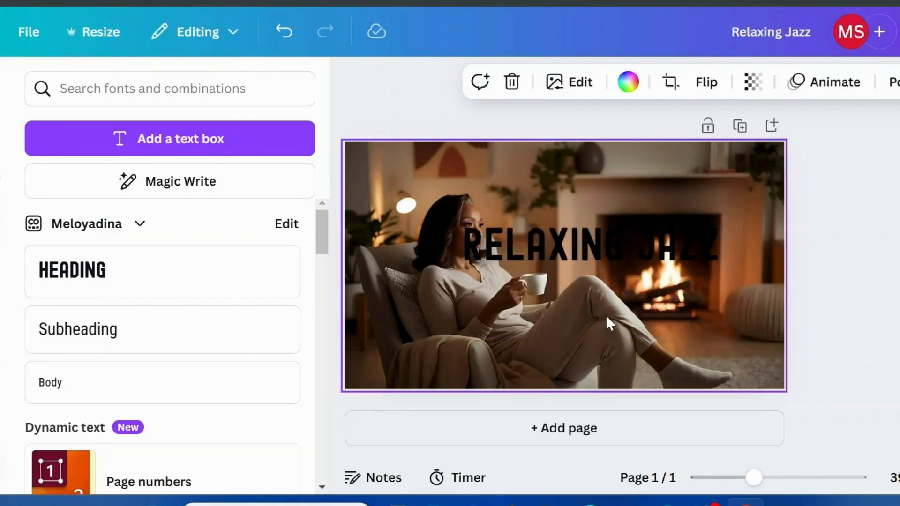
Step: Move the Relaxing Jazz heading to the lower part of the image, enlarge it to size 123 and center it horizontally
{"action": "left_click", "coordinate": [592, 254]}
{"action": "left_click_drag", "start_coordinate": [604, 316], "coordinate": [613, 402]}
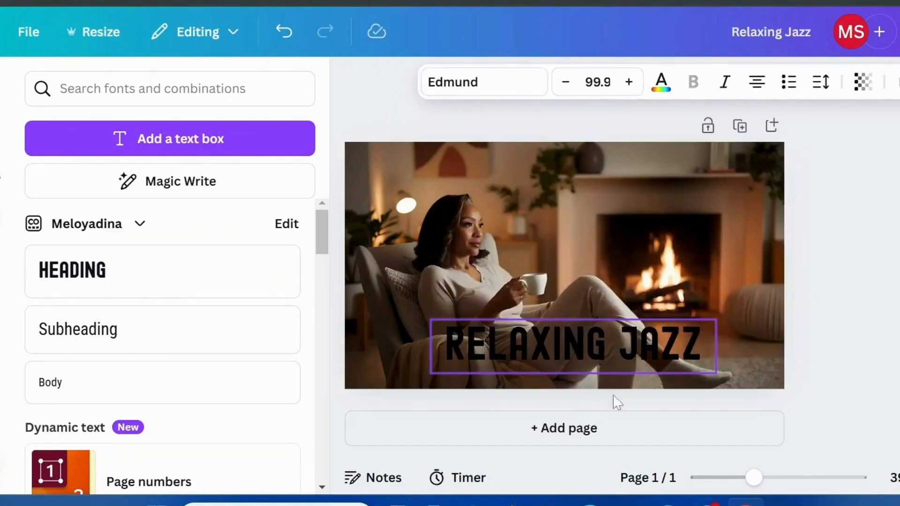
{"action": "left_click_drag", "start_coordinate": [717, 317], "coordinate": [746, 313]}
{"action": "left_click_drag", "start_coordinate": [430, 313], "coordinate": [395, 307]}
{"action": "left_click", "coordinate": [899, 82]}
{"action": "left_click", "coordinate": [899, 121]}
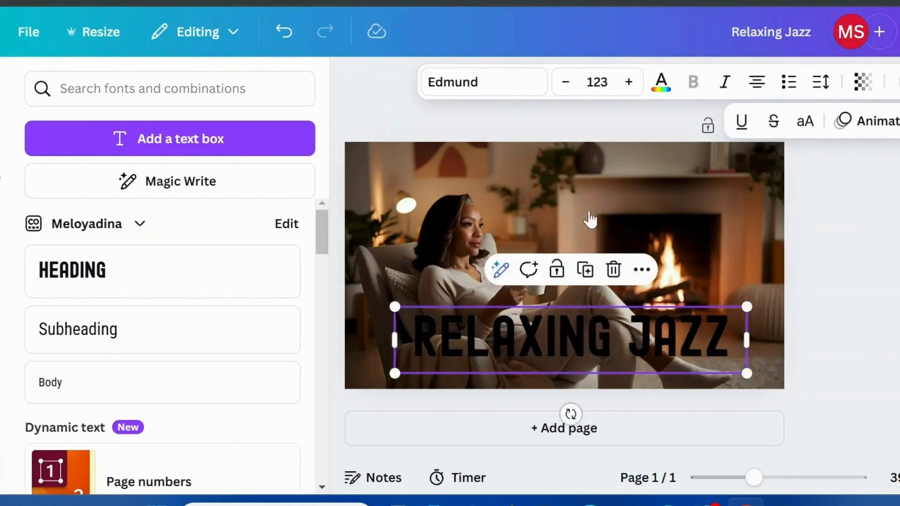
{"action": "left_click", "coordinate": [257, 356]}
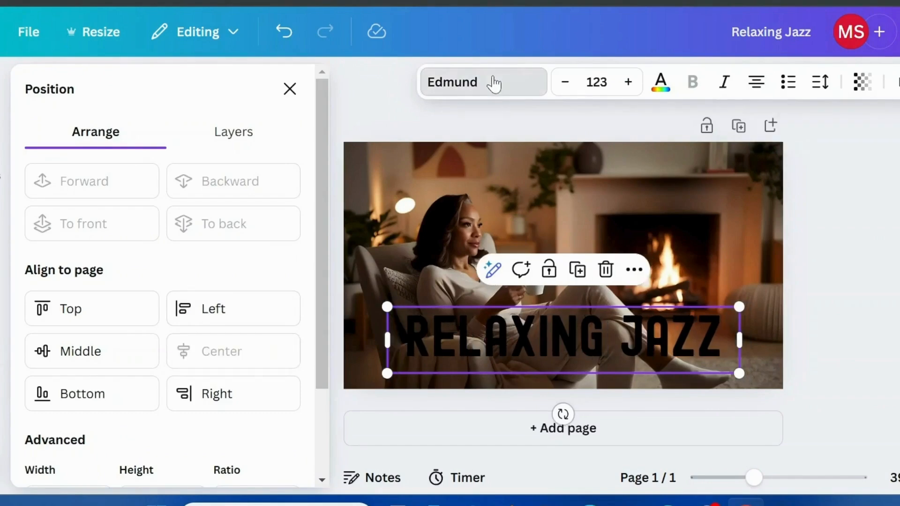
Step: Change the heading's font to Archivo Black and resize it to 105 on one centered line
{"action": "left_click", "coordinate": [492, 82]}
{"action": "scroll", "coordinate": [201, 253], "scroll_direction": "down", "scroll_amount": 4}
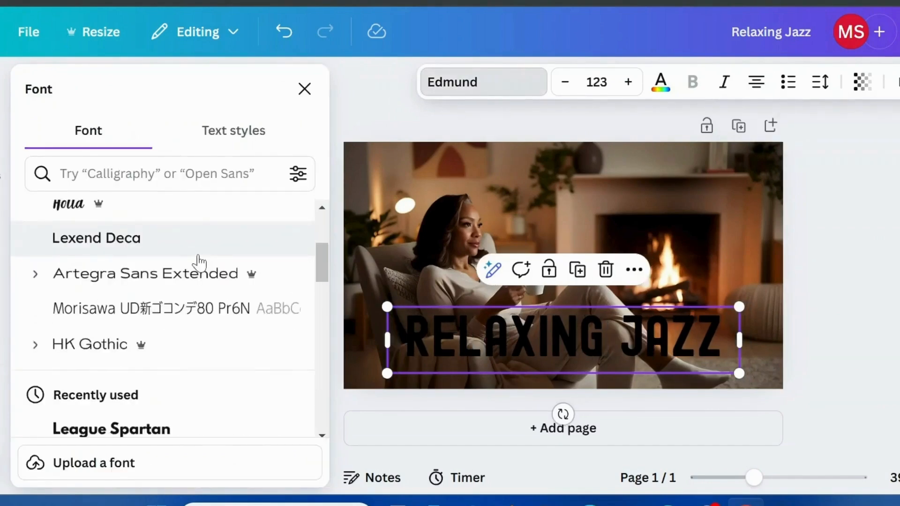
{"action": "scroll", "coordinate": [199, 262], "scroll_direction": "down", "scroll_amount": 6}
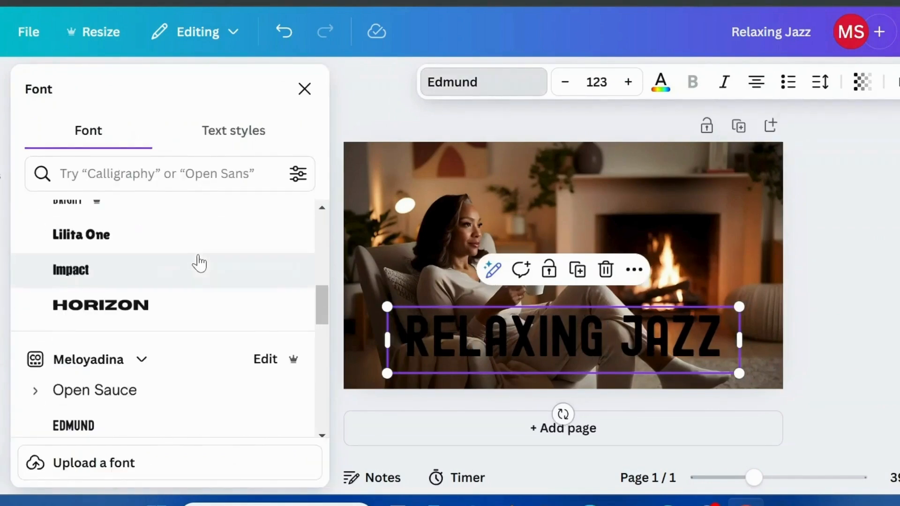
{"action": "scroll", "coordinate": [199, 262], "scroll_direction": "down", "scroll_amount": 10}
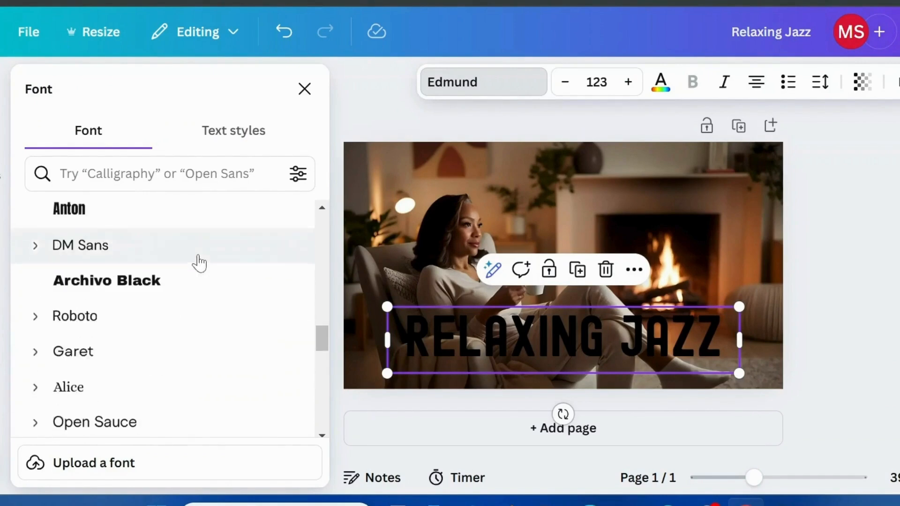
{"action": "left_click", "coordinate": [150, 283]}
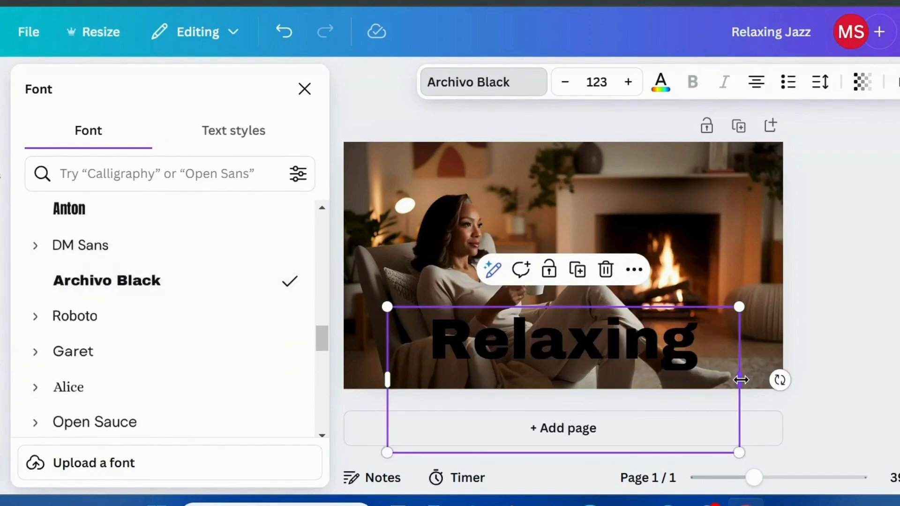
{"action": "left_click_drag", "start_coordinate": [740, 379], "coordinate": [853, 339]}
{"action": "left_click_drag", "start_coordinate": [853, 370], "coordinate": [782, 363]}
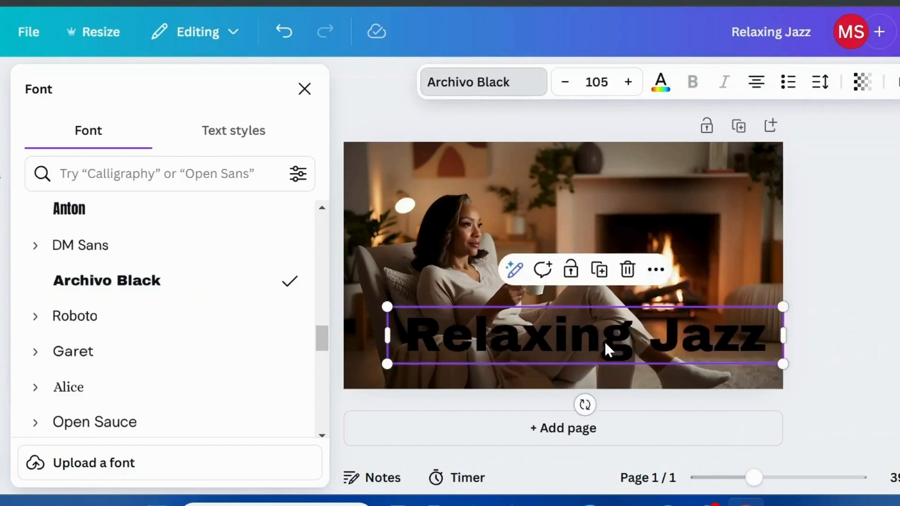
{"action": "left_click_drag", "start_coordinate": [604, 349], "coordinate": [586, 349]}
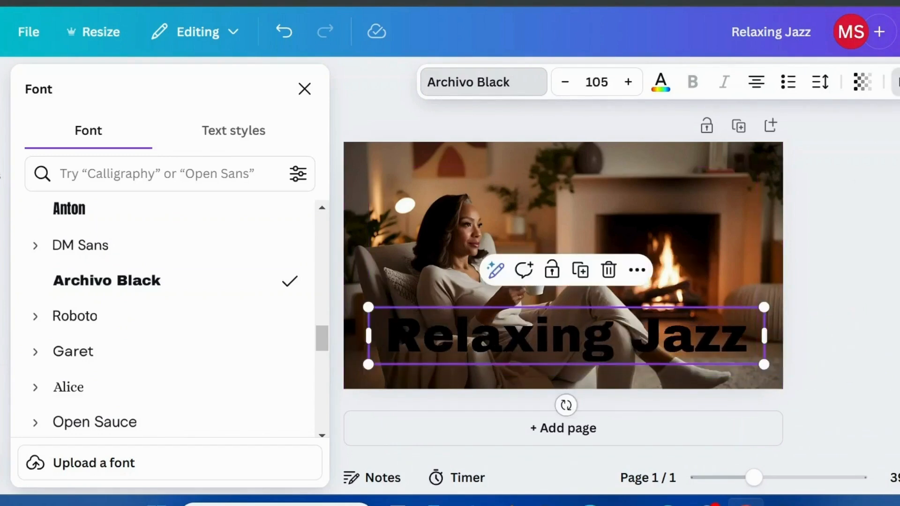
Step: Apply the Neon text effect to the Relaxing Jazz heading with an intensity of 100
{"action": "left_click", "coordinate": [896, 82]}
{"action": "left_click", "coordinate": [257, 420]}
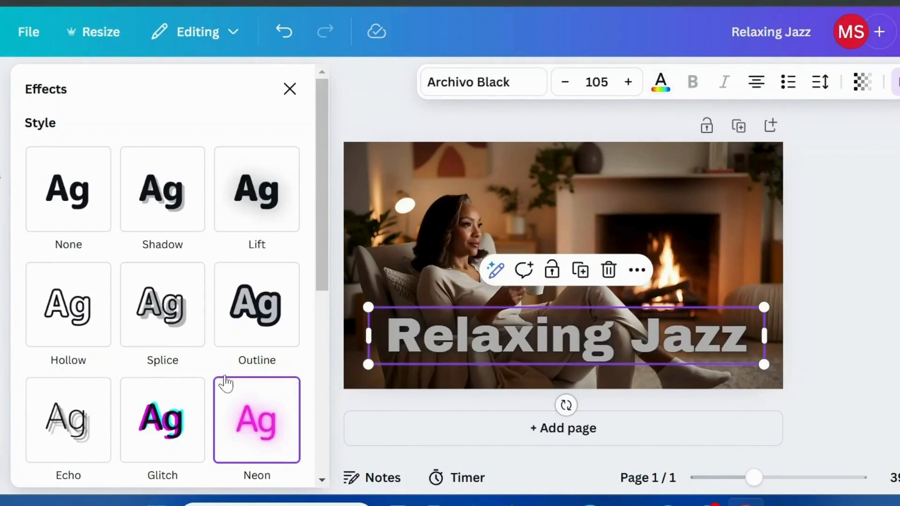
{"action": "scroll", "coordinate": [226, 383], "scroll_direction": "down", "scroll_amount": 4}
{"action": "left_click_drag", "start_coordinate": [109, 363], "coordinate": [184, 367]}
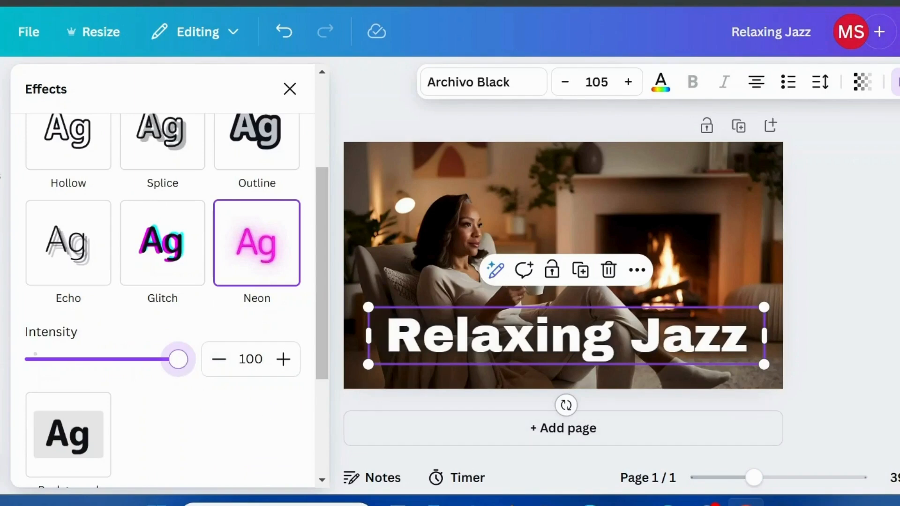
Step: Try the orange palette color on the neon heading, then settle on purple and deselect the text
{"action": "left_click", "coordinate": [661, 86]}
{"action": "left_click", "coordinate": [200, 366]}
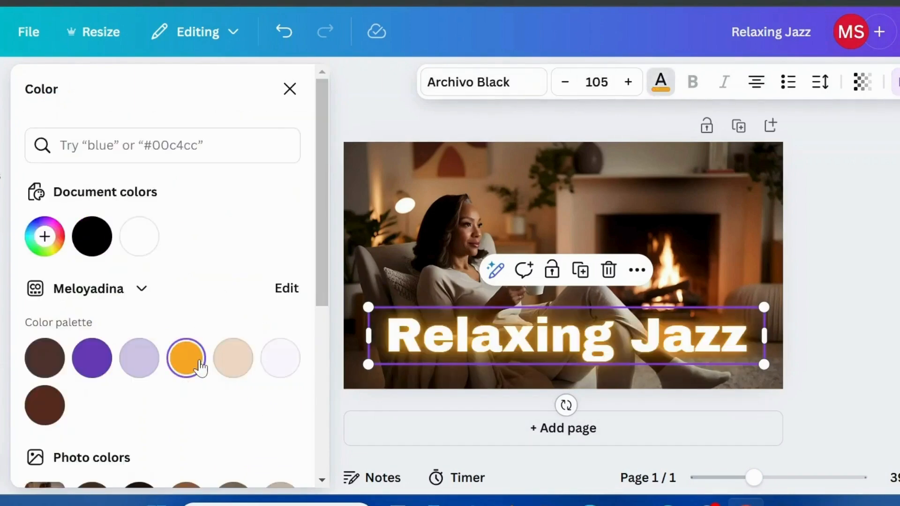
{"action": "left_click", "coordinate": [95, 367]}
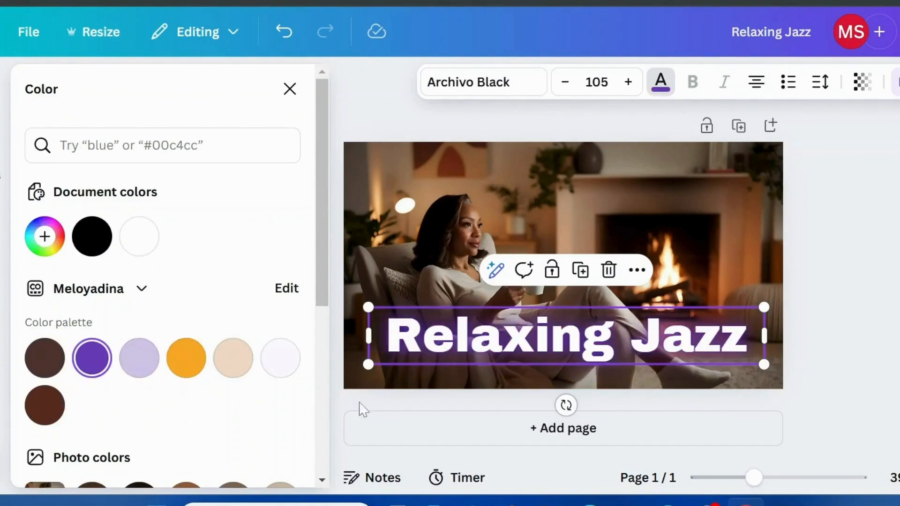
{"action": "left_click", "coordinate": [799, 298]}
{"action": "left_click", "coordinate": [759, 280]}
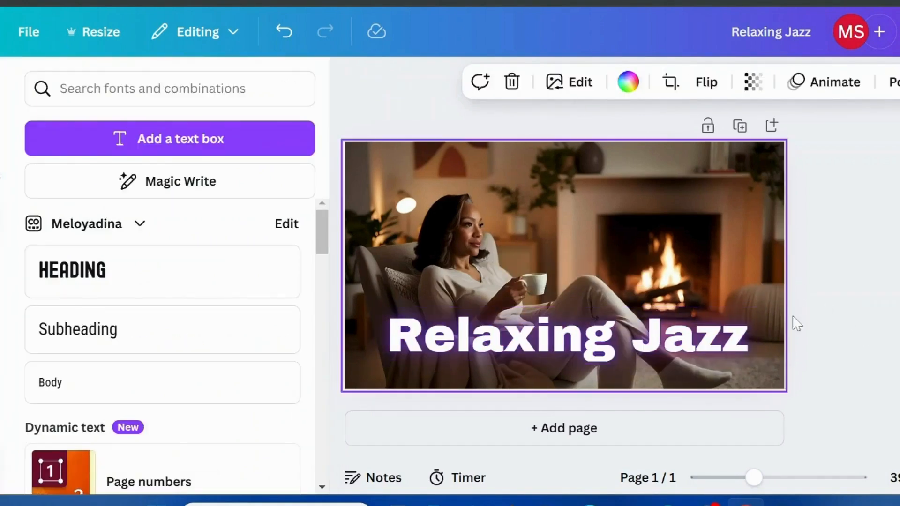